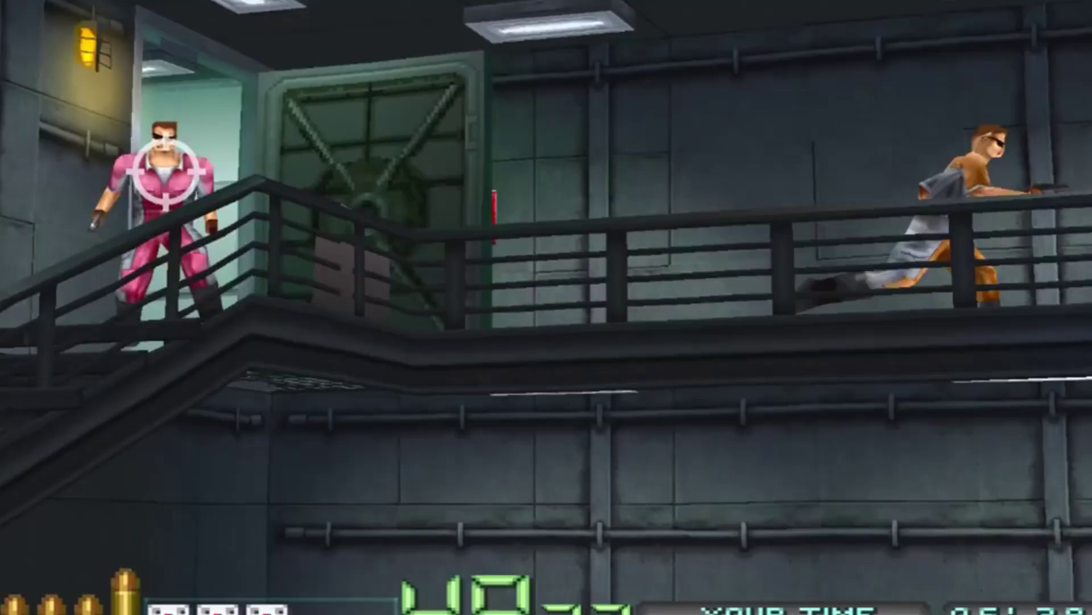
- Fire the GunCon at the pink-suited gunman by the catwalk door
{"action": "left_click", "coordinate": [165, 173]}
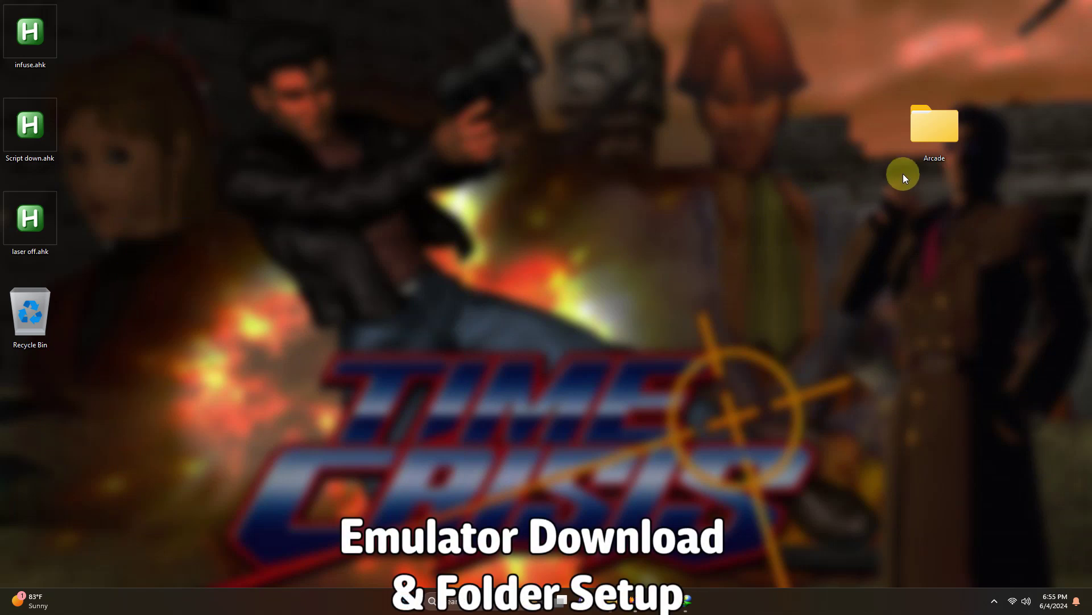
- Extract Duckstation Lightgun.zip with 7-Zip into the Arcade\Emulators folder
{"action": "double_click", "coordinate": [940, 134]}
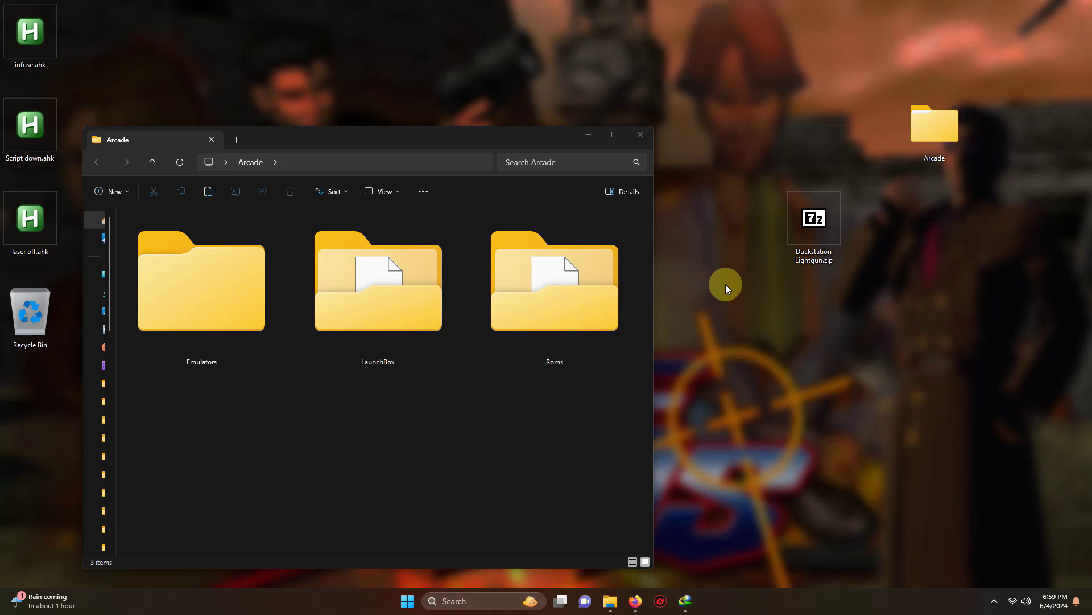
{"action": "left_click_drag", "start_coordinate": [813, 221], "coordinate": [225, 295]}
{"action": "mouse_move", "coordinate": [267, 301]}
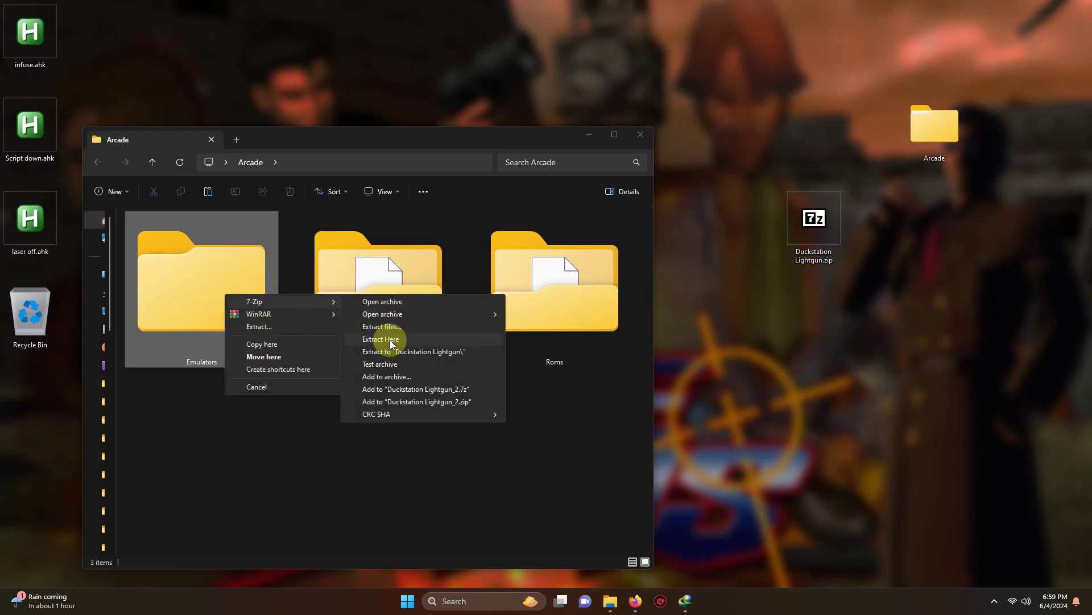
{"action": "left_click", "coordinate": [390, 340]}
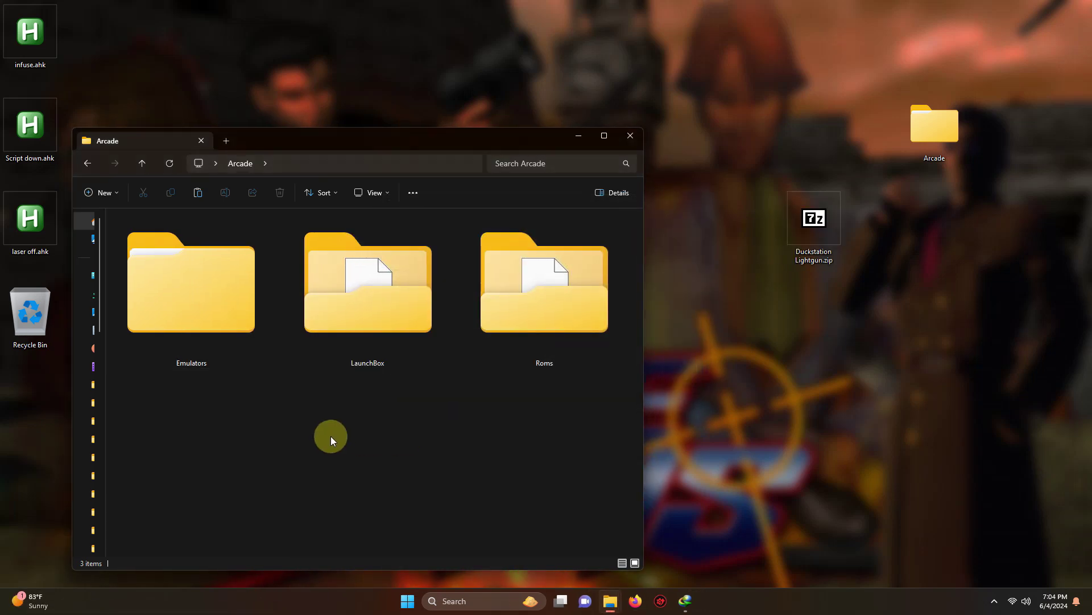
- Run duckstation-qt-x64-ReleaseLTCG.exe from the extracted Duckstation Lightgun folder
{"action": "double_click", "coordinate": [226, 323]}
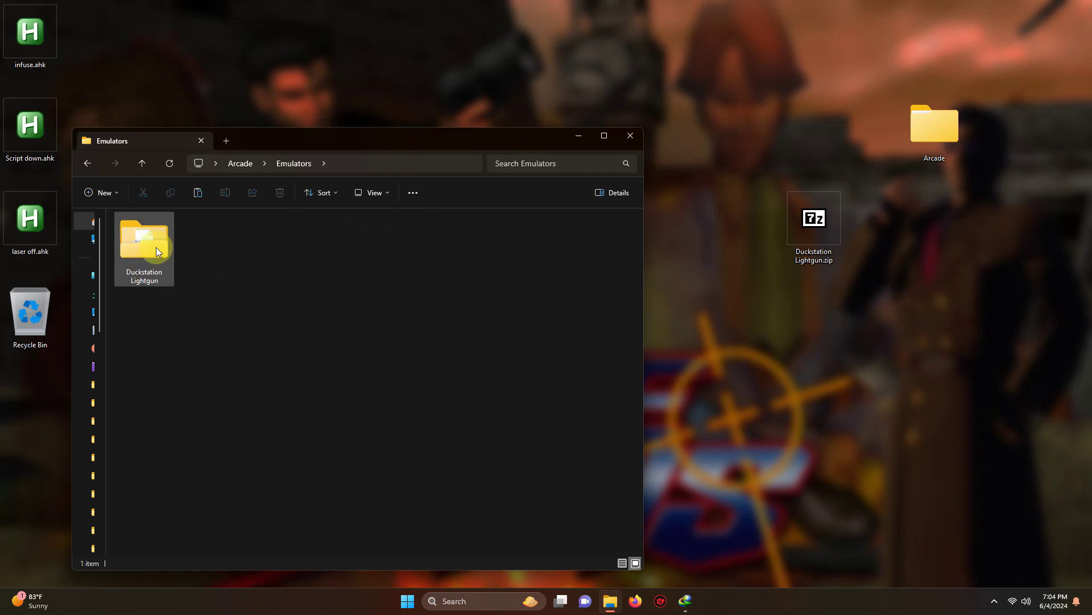
{"action": "left_click", "coordinate": [158, 251]}
{"action": "double_click", "coordinate": [158, 251]}
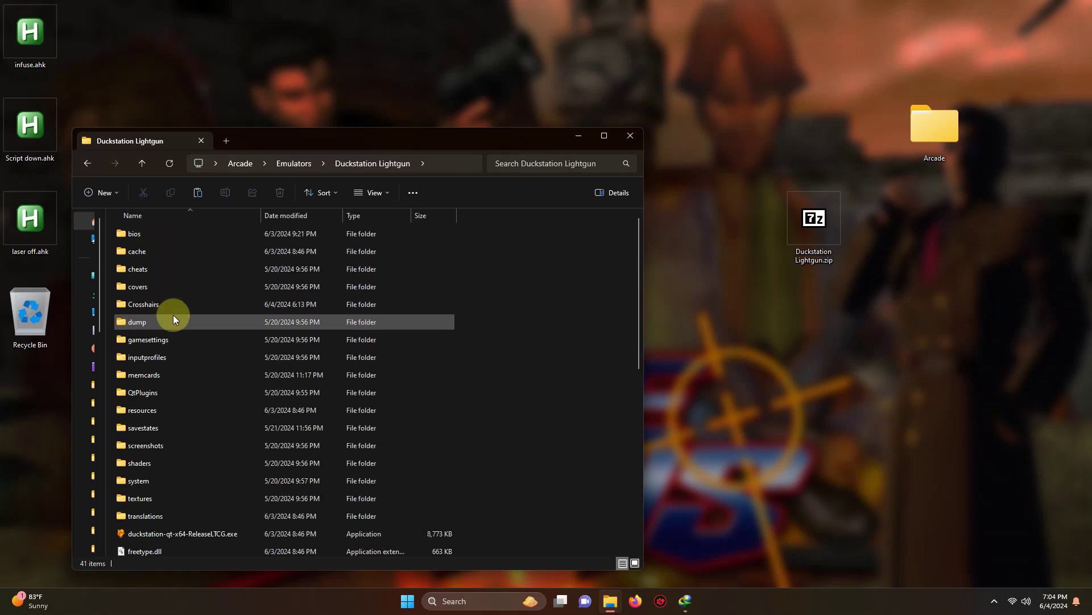
{"action": "left_click", "coordinate": [215, 535]}
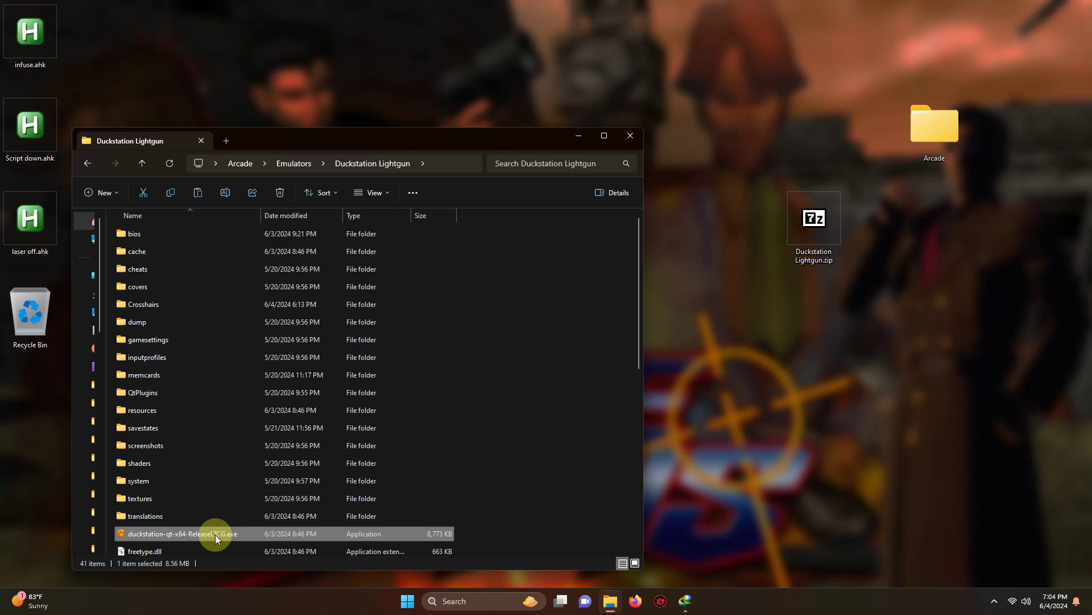
{"action": "double_click", "coordinate": [215, 534]}
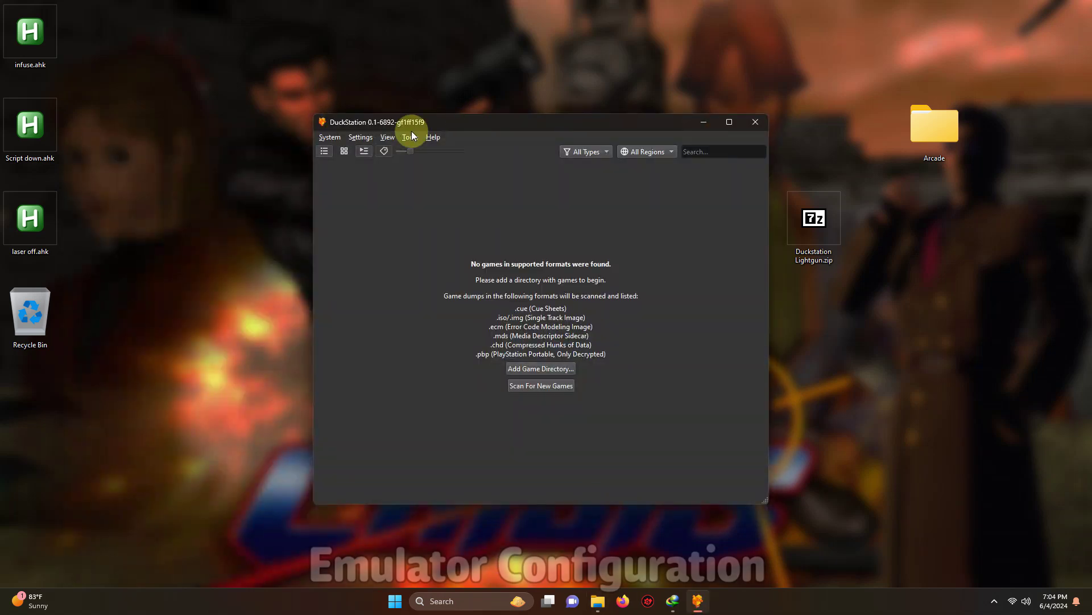
- Set the Controller Port 1 GunCon crosshair image to Crosshairs\P1.png
{"action": "left_click", "coordinate": [356, 140]}
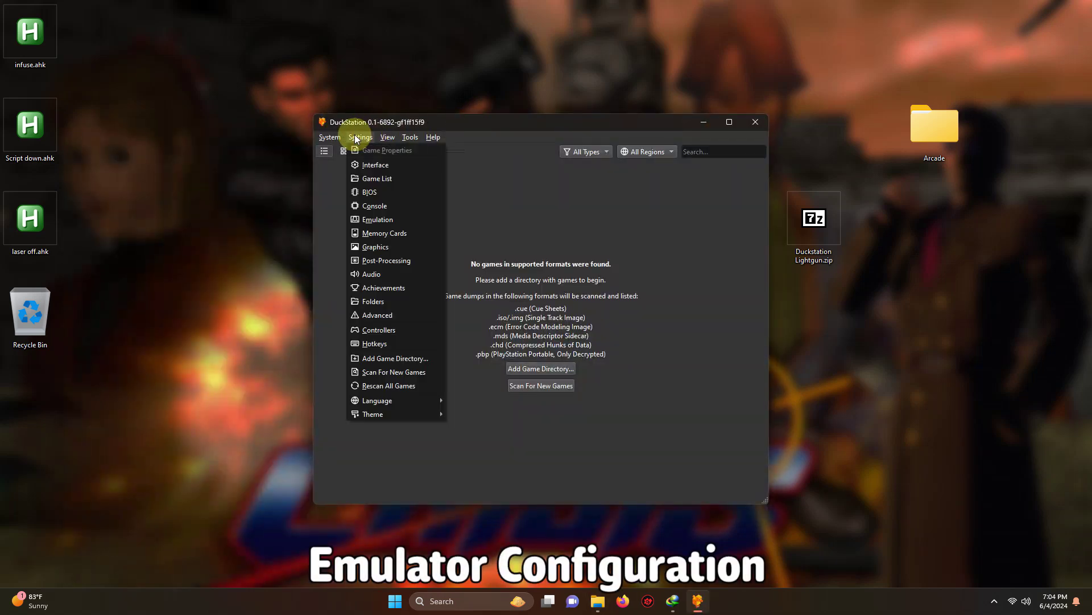
{"action": "left_click", "coordinate": [394, 330]}
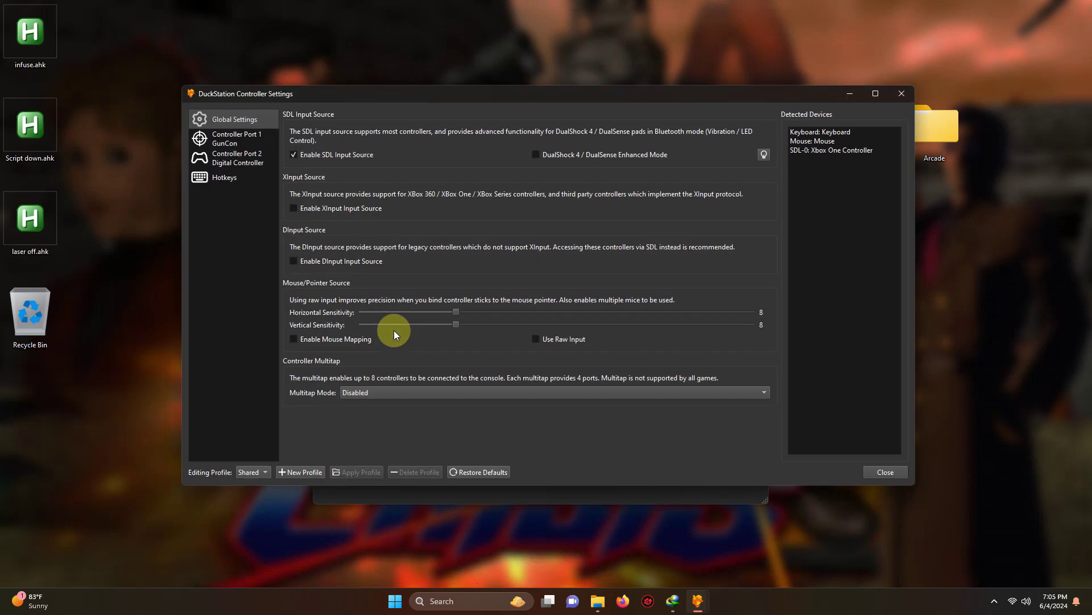
{"action": "left_click", "coordinate": [253, 141]}
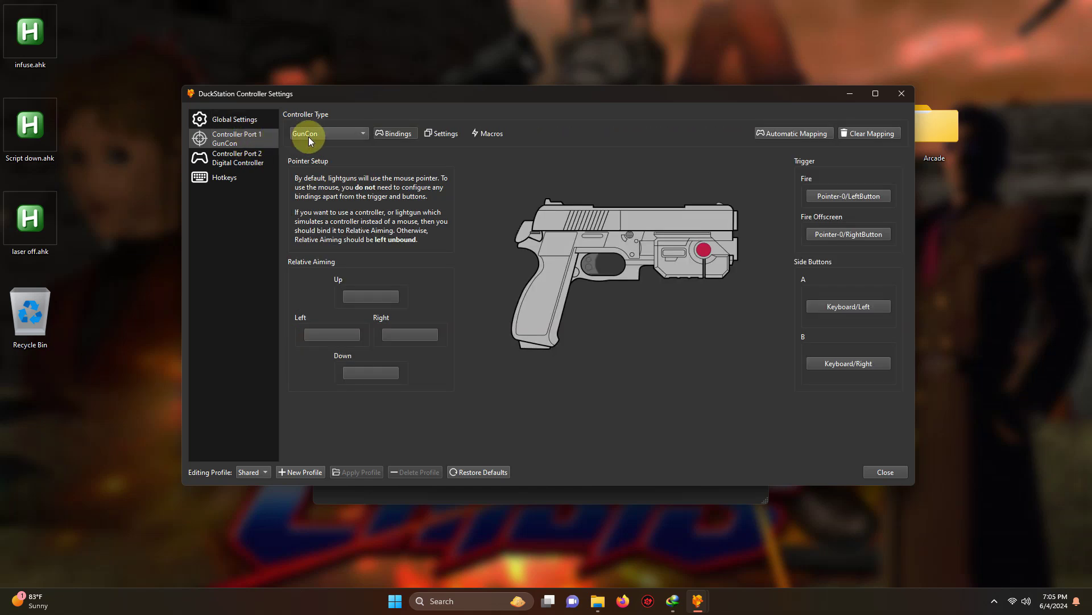
{"action": "left_click", "coordinate": [434, 134]}
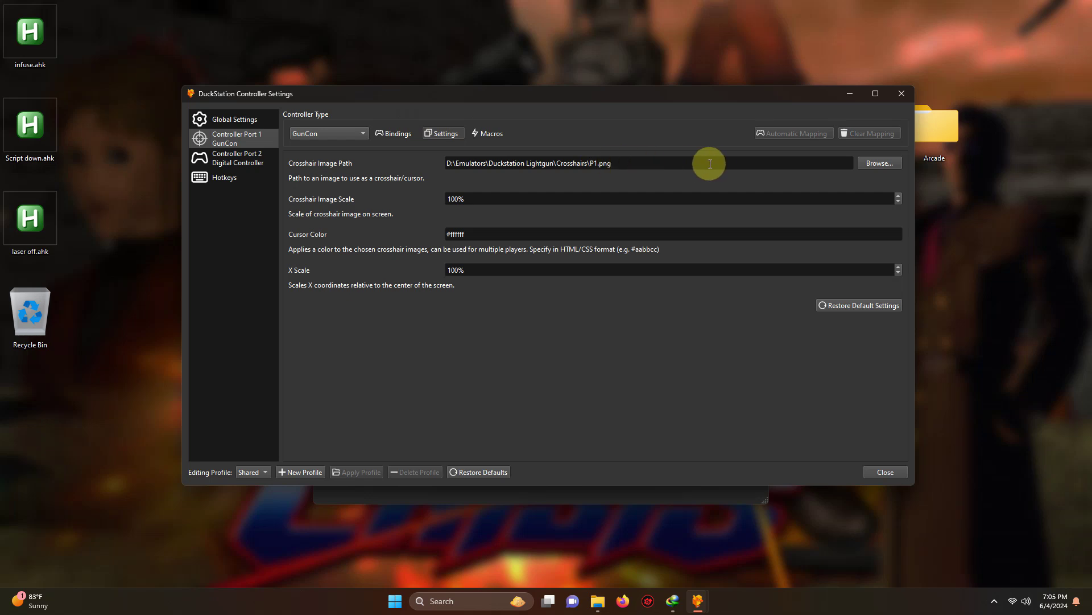
{"action": "left_click", "coordinate": [870, 164]}
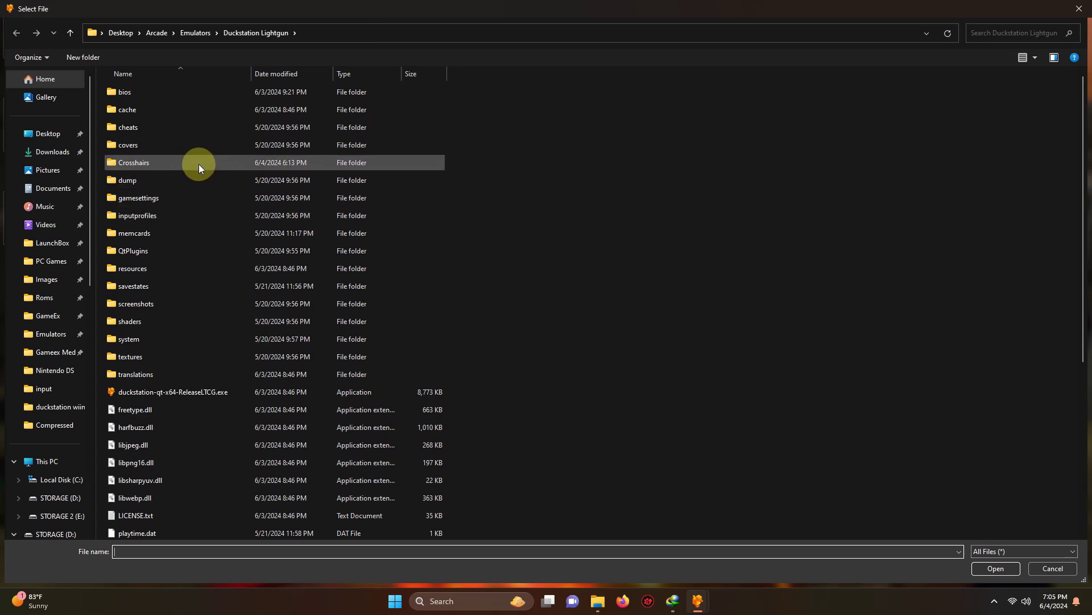
{"action": "double_click", "coordinate": [170, 163]}
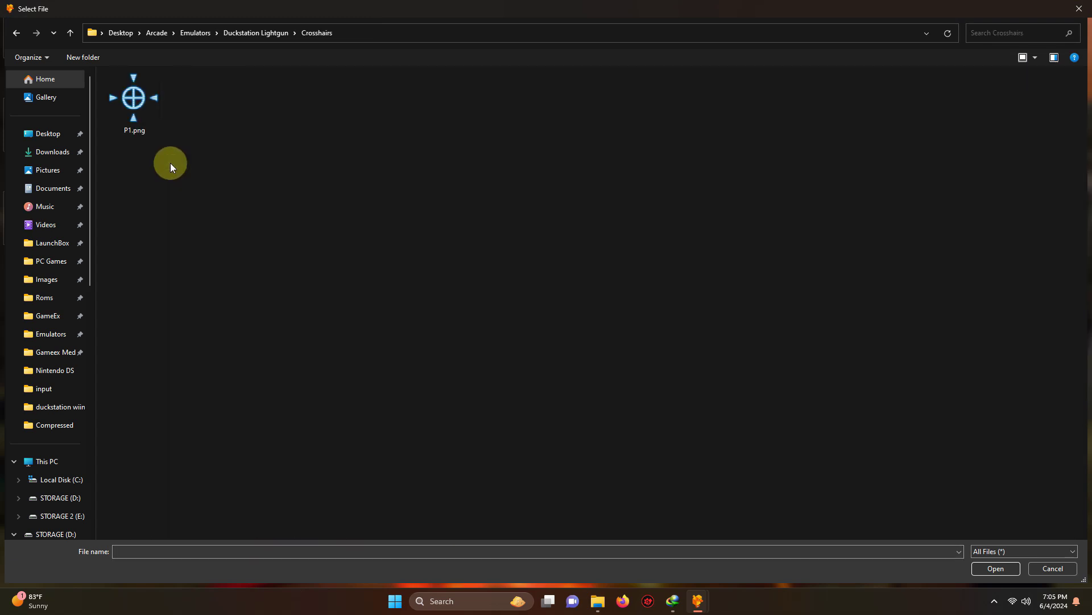
{"action": "double_click", "coordinate": [142, 108]}
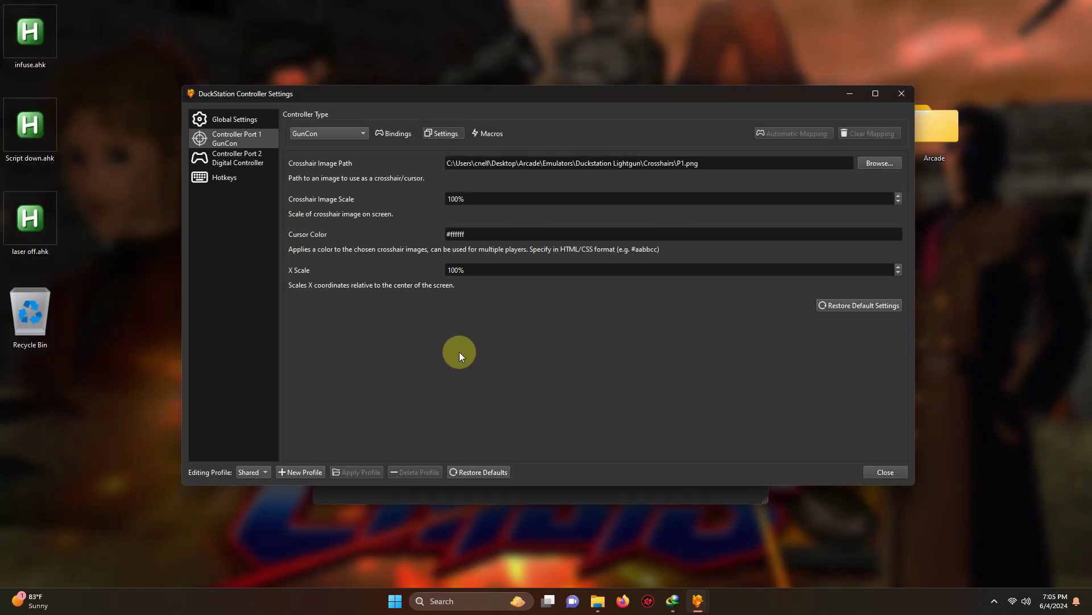
{"action": "left_click", "coordinate": [880, 472]}
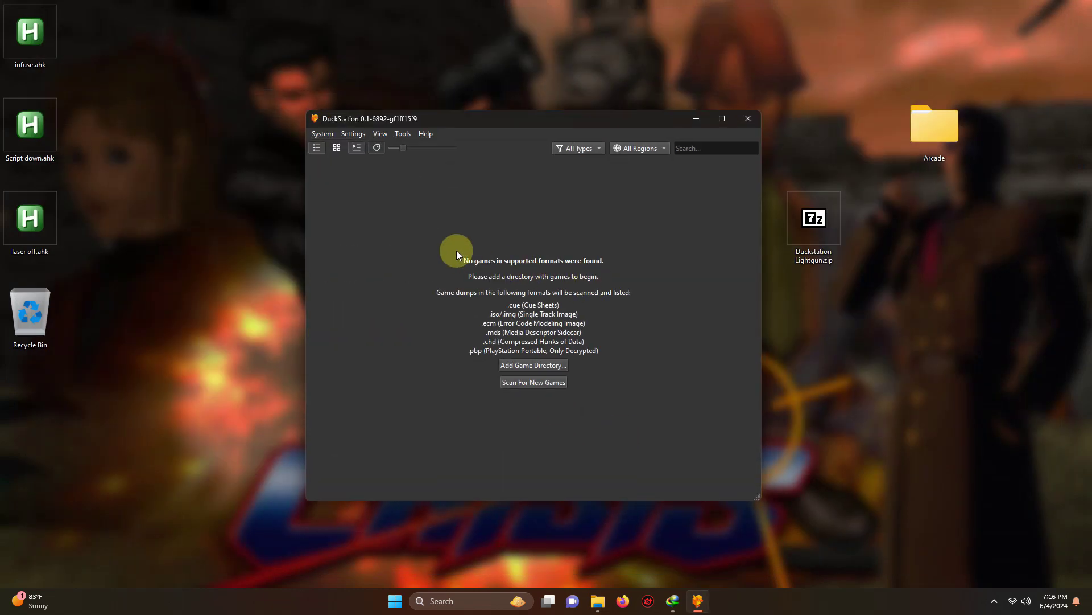
- Switch to the Vulkan renderer on AMD Radeon(TM) Vega 11 Graphics, then exit DuckStation
{"action": "left_click", "coordinate": [351, 135]}
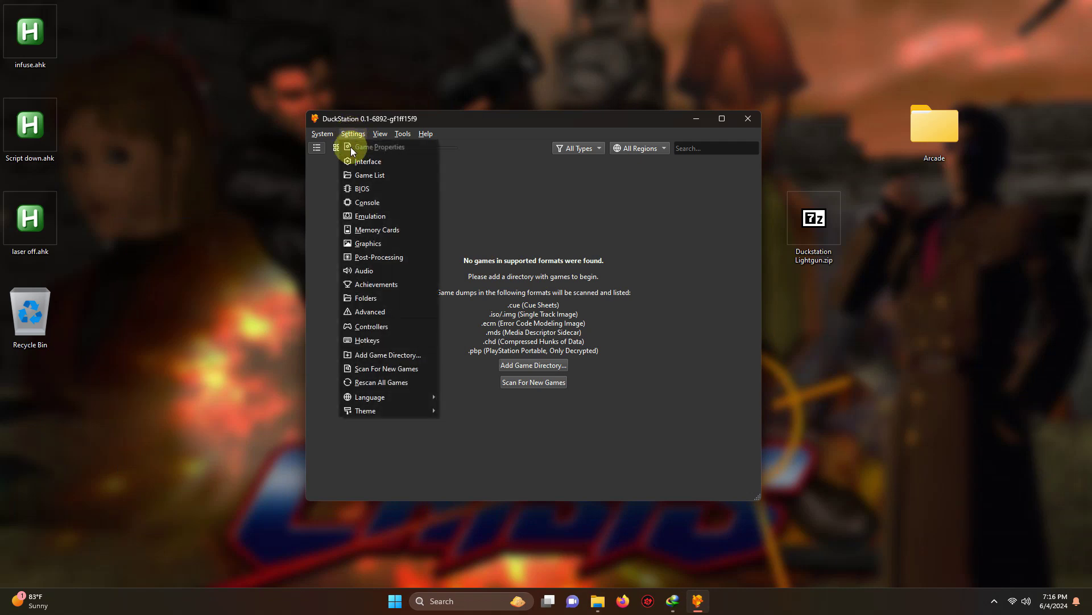
{"action": "left_click", "coordinate": [375, 243]}
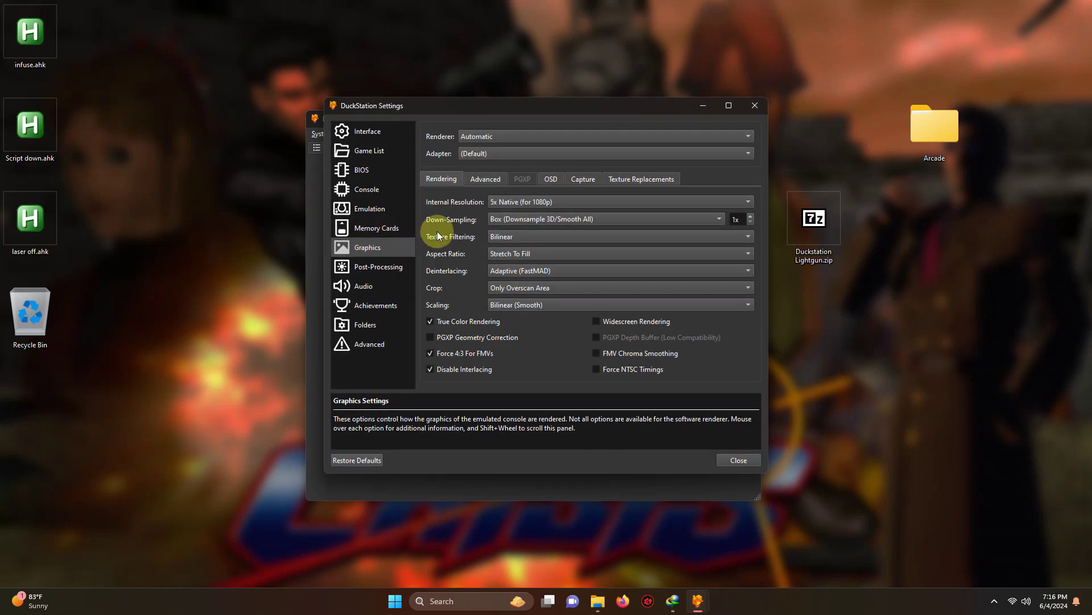
{"action": "left_click", "coordinate": [522, 134]}
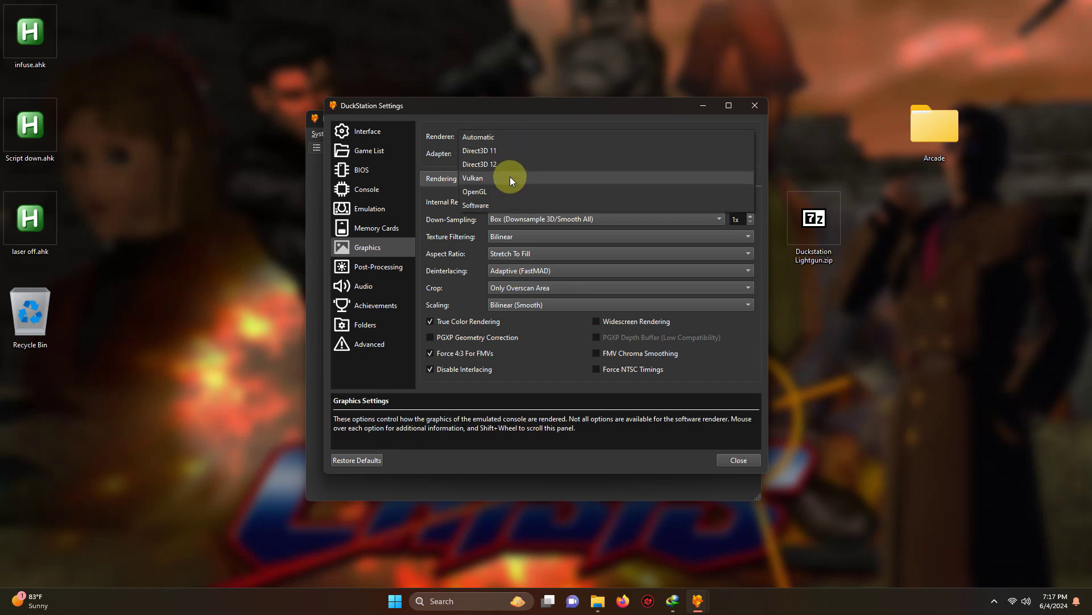
{"action": "left_click", "coordinate": [510, 177]}
{"action": "left_click", "coordinate": [516, 152]}
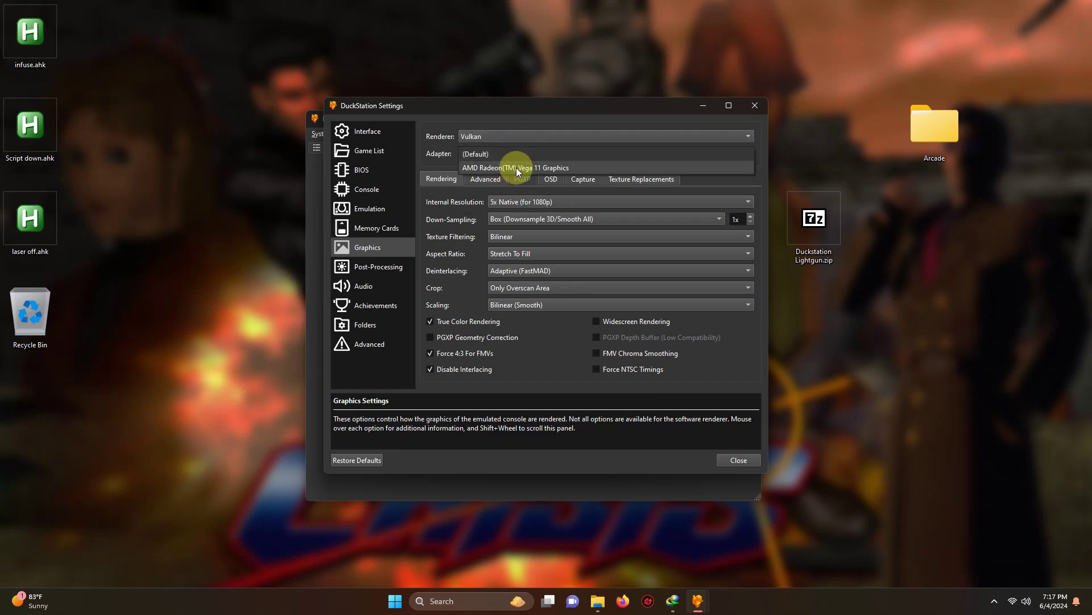
{"action": "left_click", "coordinate": [517, 167]}
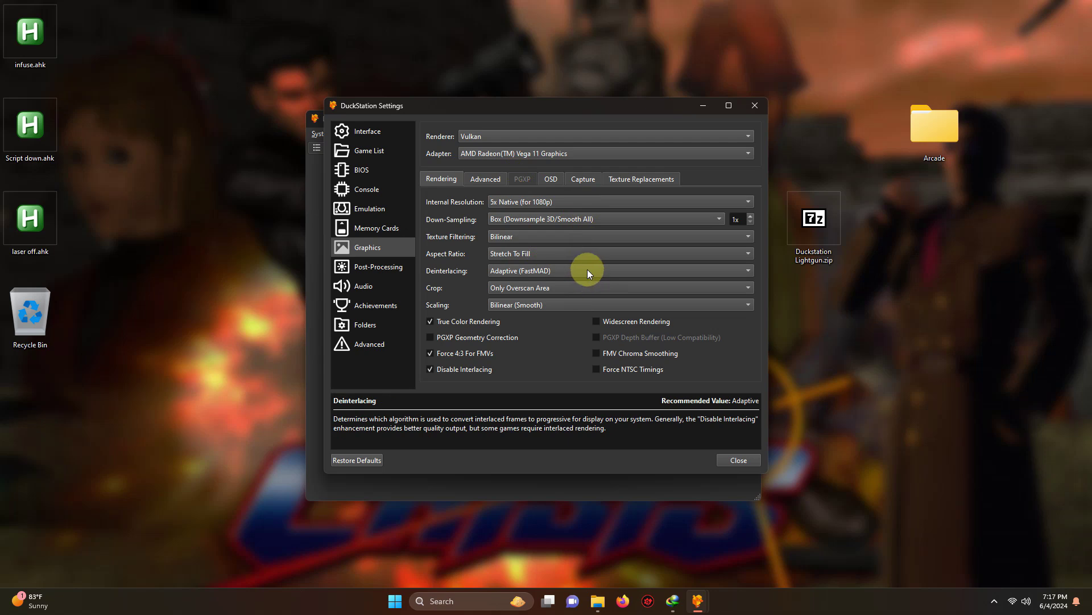
{"action": "left_click", "coordinate": [739, 460]}
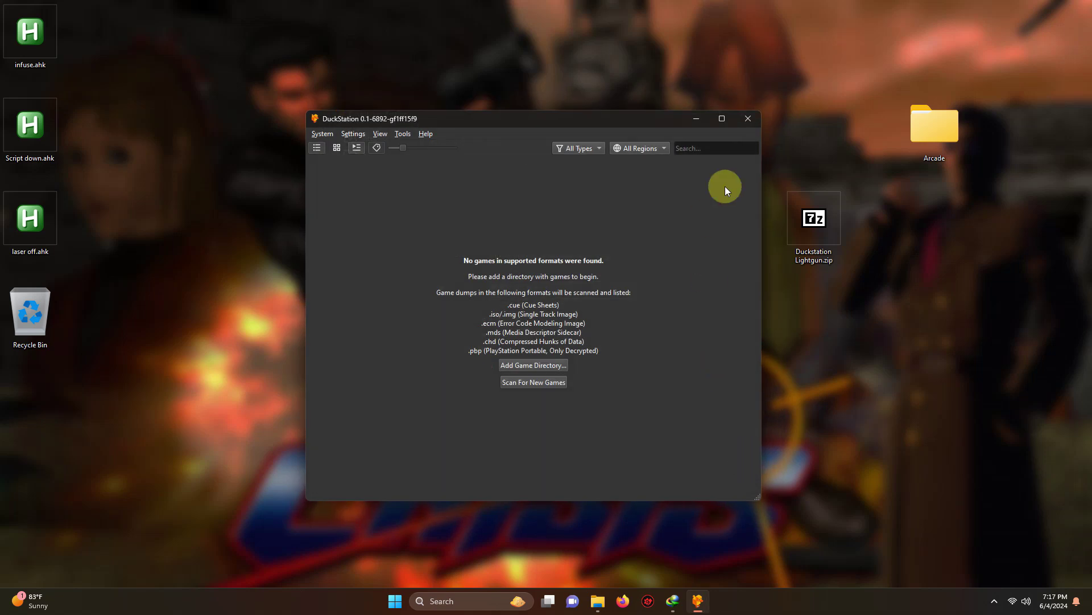
{"action": "left_click", "coordinate": [746, 121]}
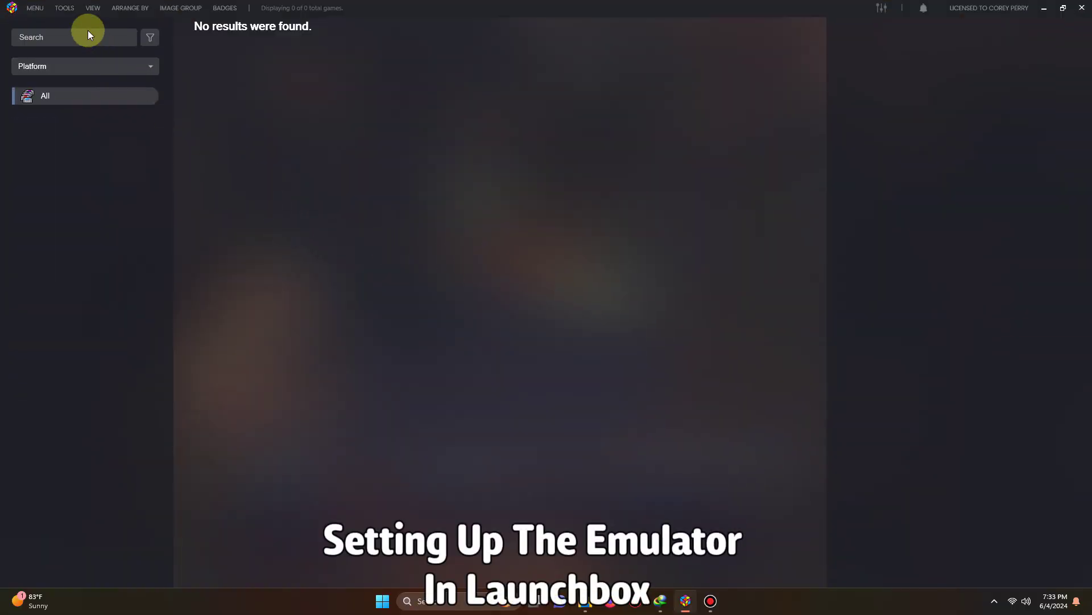
- Create a new emulator entry named 'DuckStation Lightgun' in the emulator manager
{"action": "left_click", "coordinate": [65, 8]}
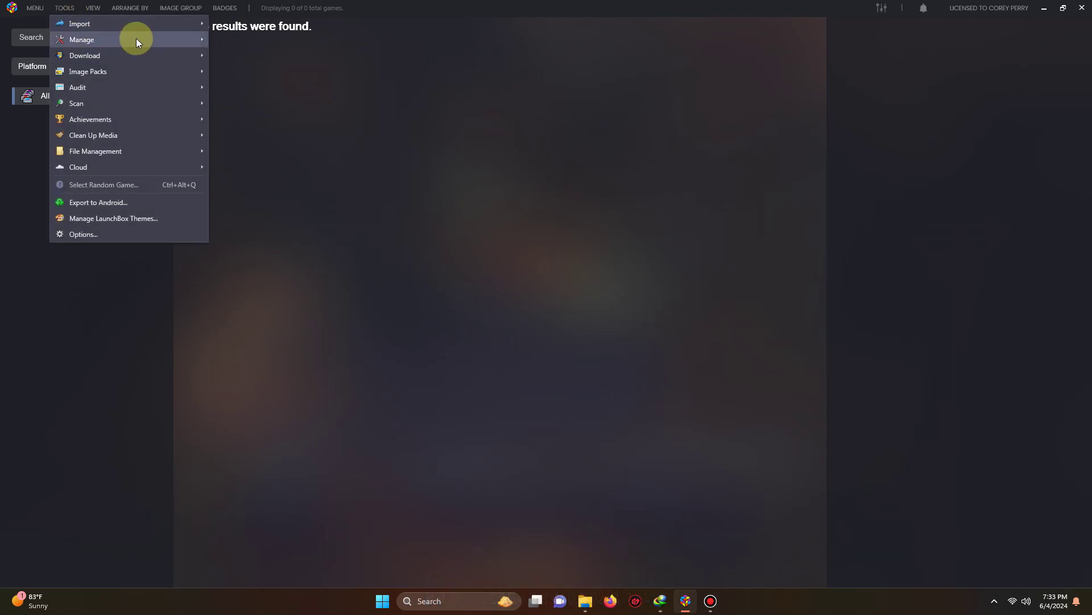
{"action": "mouse_move", "coordinate": [184, 38]}
{"action": "left_click", "coordinate": [234, 40]}
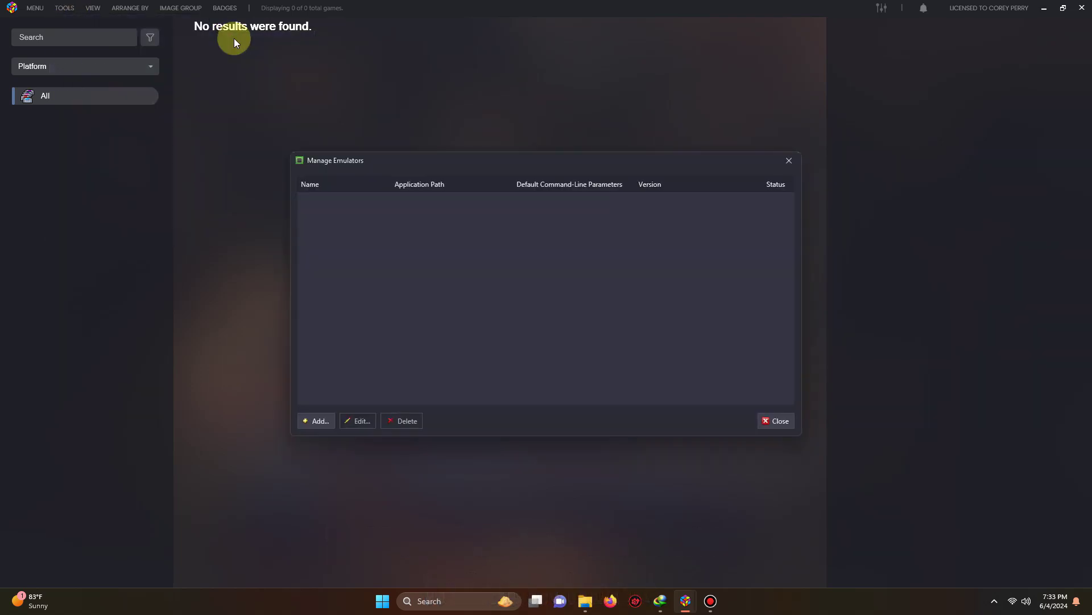
{"action": "left_click", "coordinate": [317, 420]}
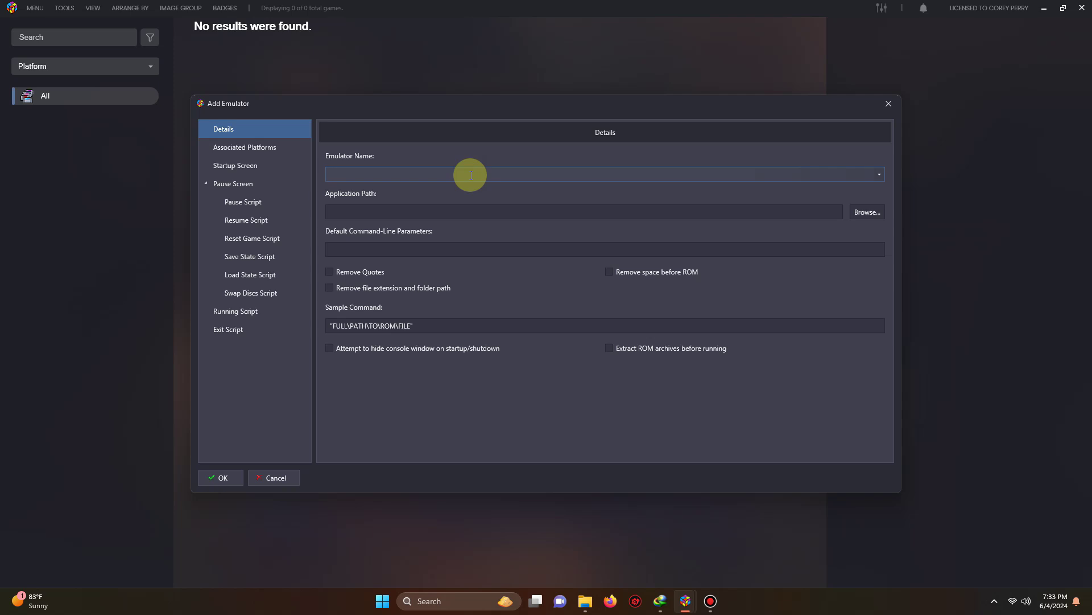
{"action": "type", "text": "DuckStation Ligh"}
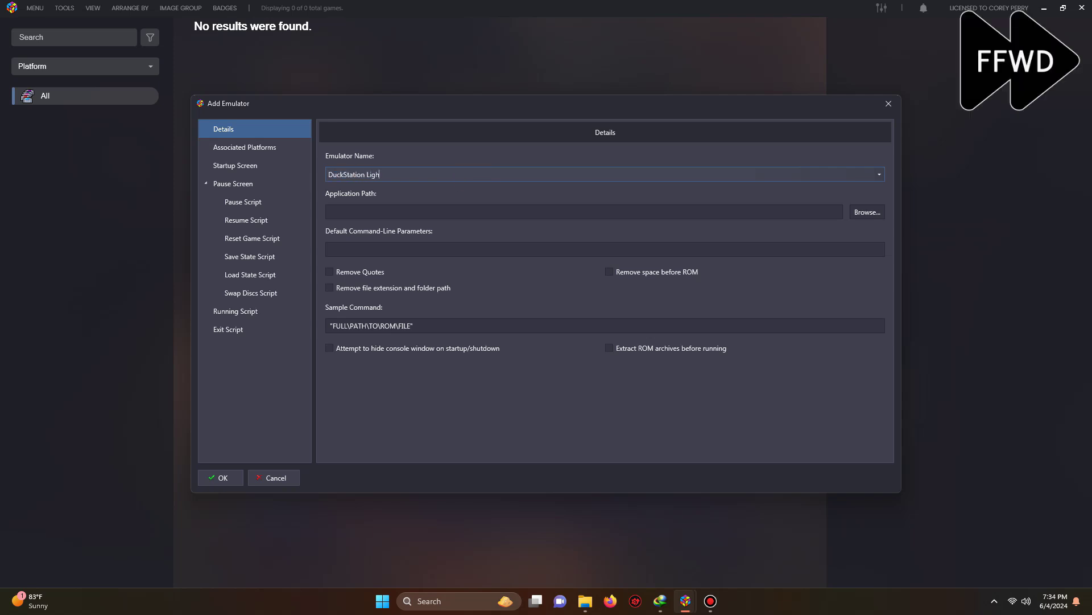
{"action": "type", "text": "tgun"}
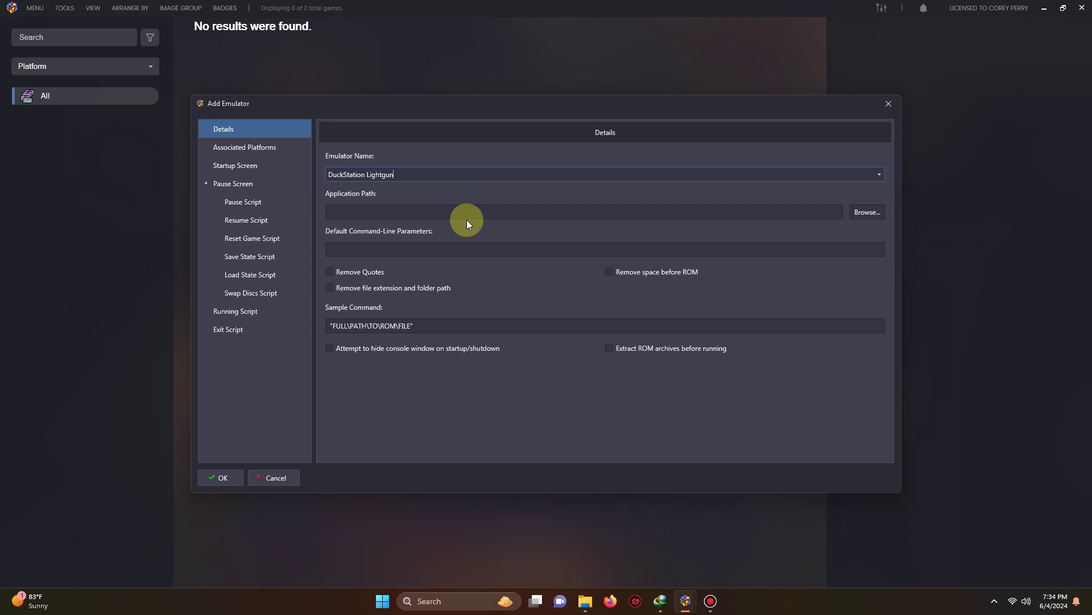
- Point its application path to Arcade\Emulators\Duckstation Lightgun\duckstation-qt-x64-ReleaseLTCG.exe
{"action": "left_click", "coordinate": [861, 208]}
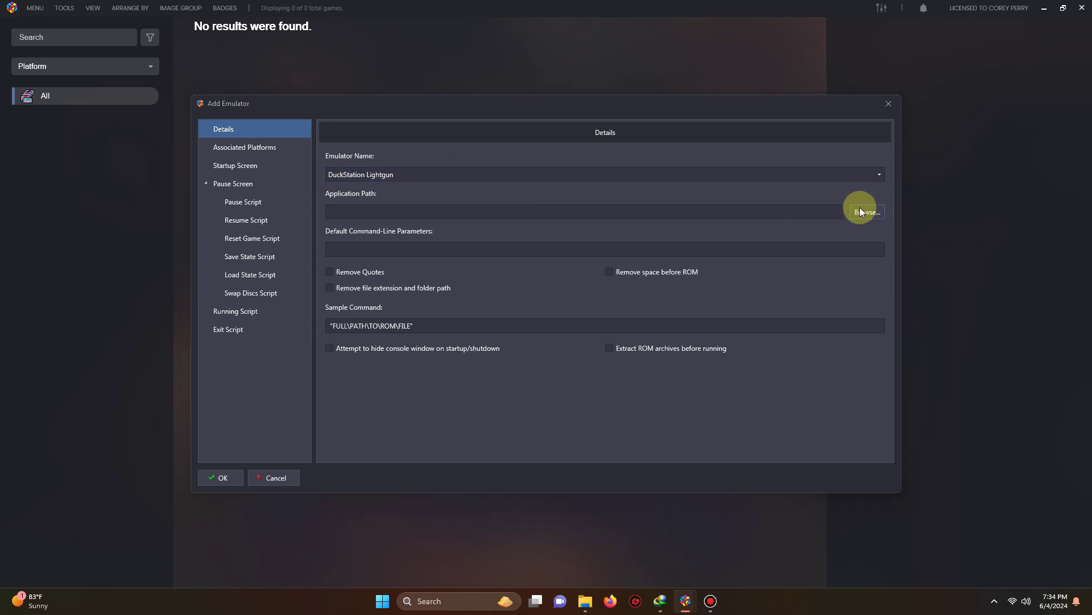
{"action": "double_click", "coordinate": [311, 186]}
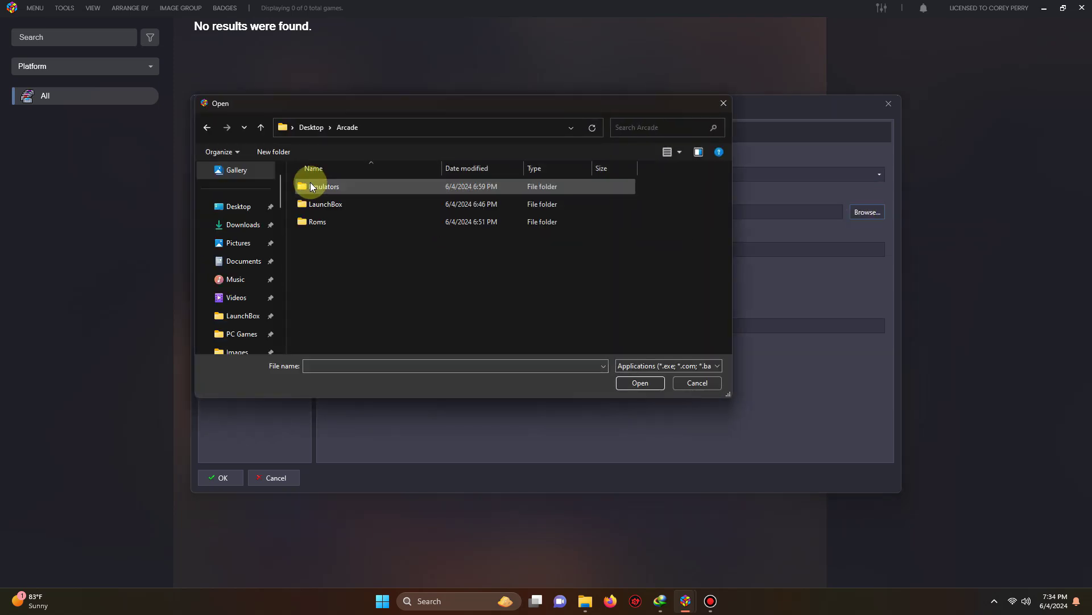
{"action": "double_click", "coordinate": [329, 188]}
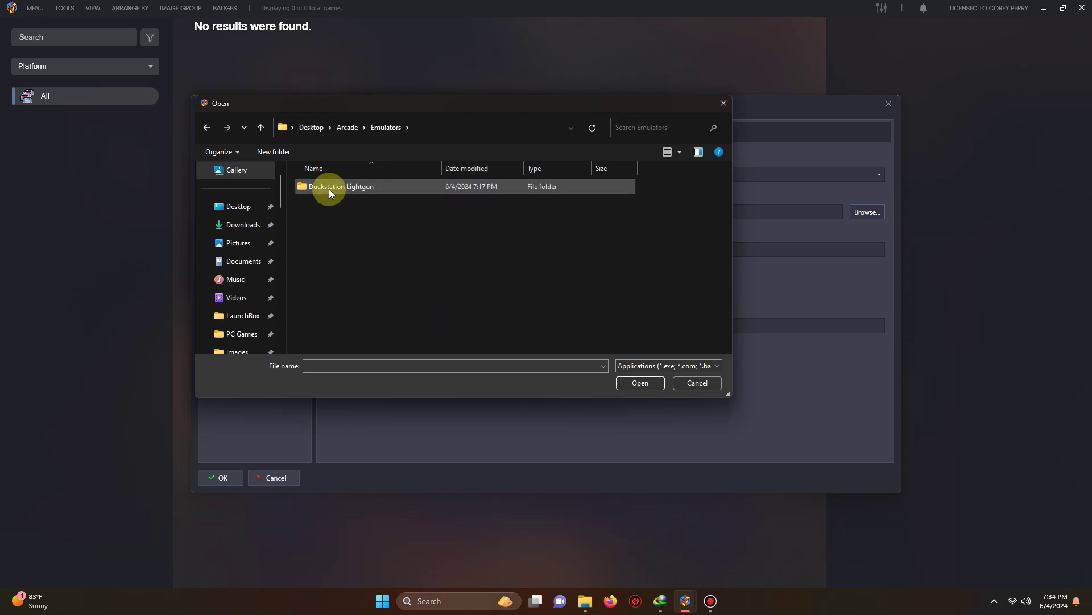
{"action": "double_click", "coordinate": [328, 188]}
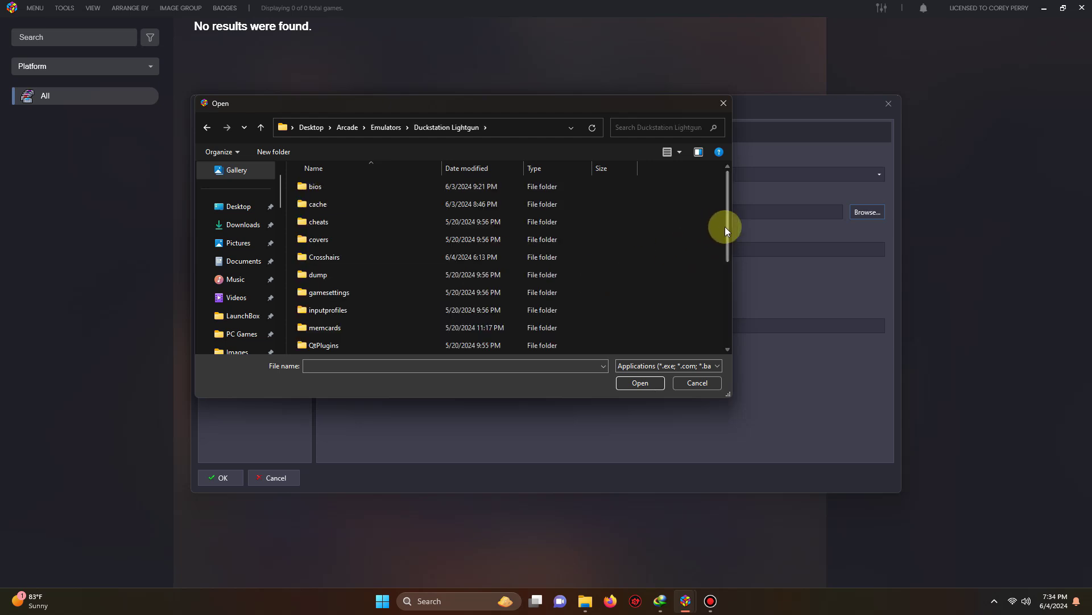
{"action": "left_click_drag", "start_coordinate": [727, 227], "coordinate": [728, 312]}
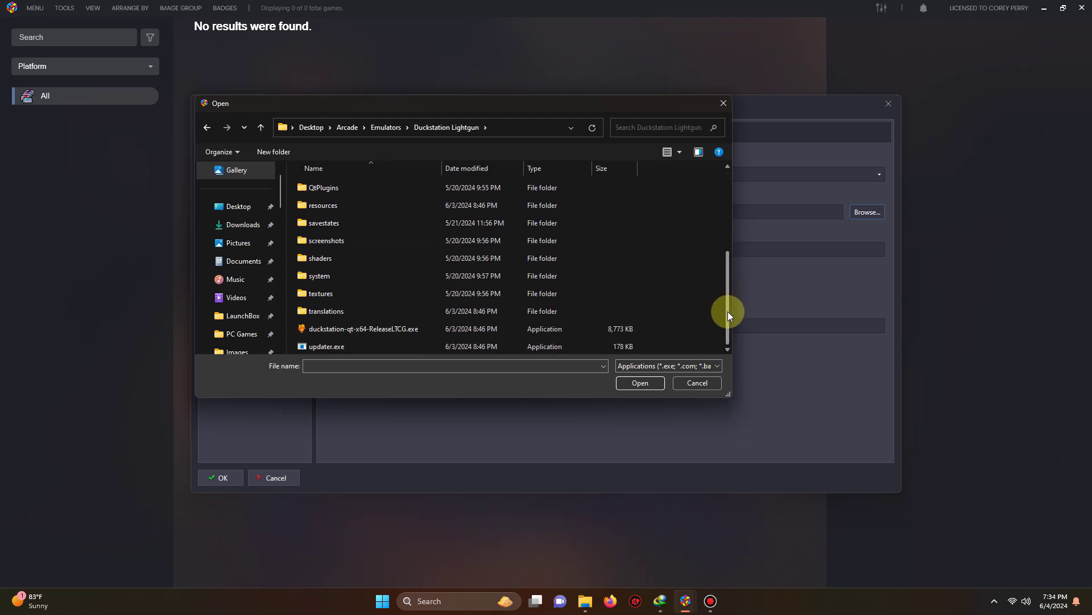
{"action": "double_click", "coordinate": [411, 328]}
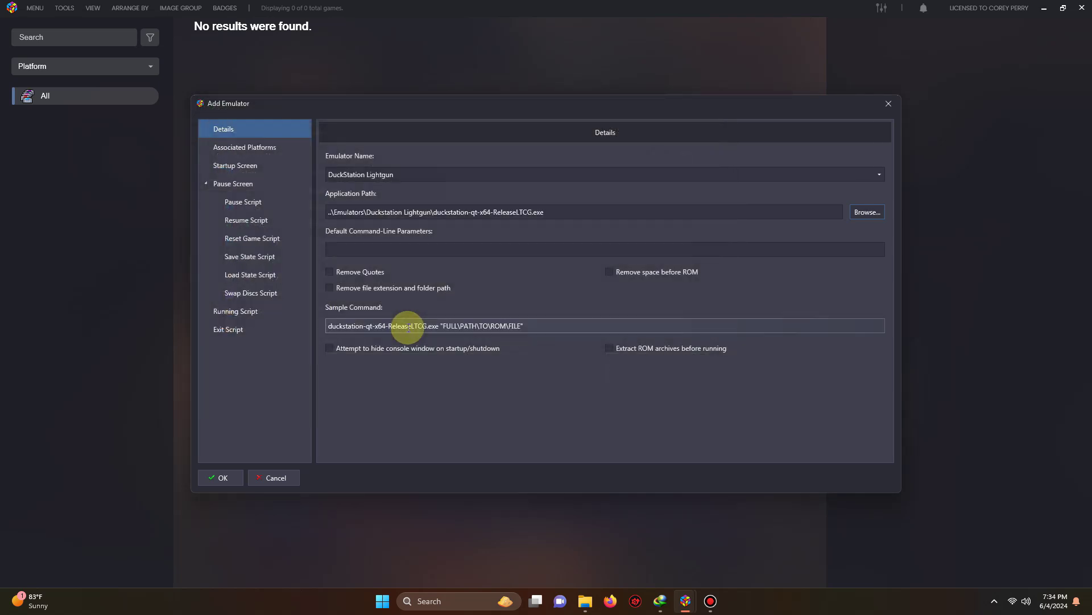
{"action": "left_click", "coordinate": [265, 149]}
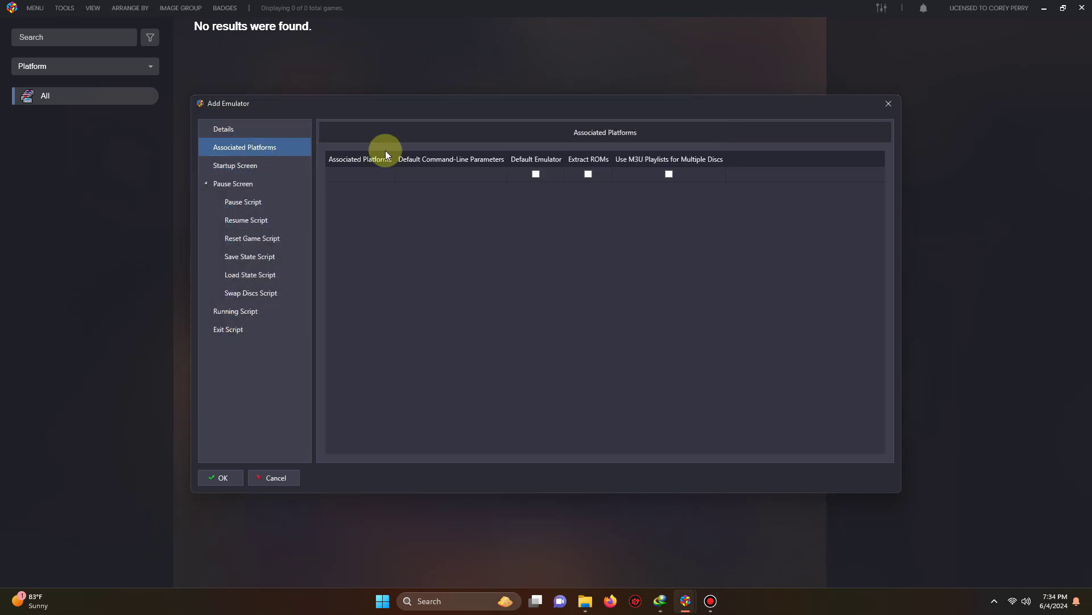
- Add Sony Playstation as the emulator's associated platform
{"action": "left_click", "coordinate": [377, 176]}
{"action": "left_click", "coordinate": [384, 175]}
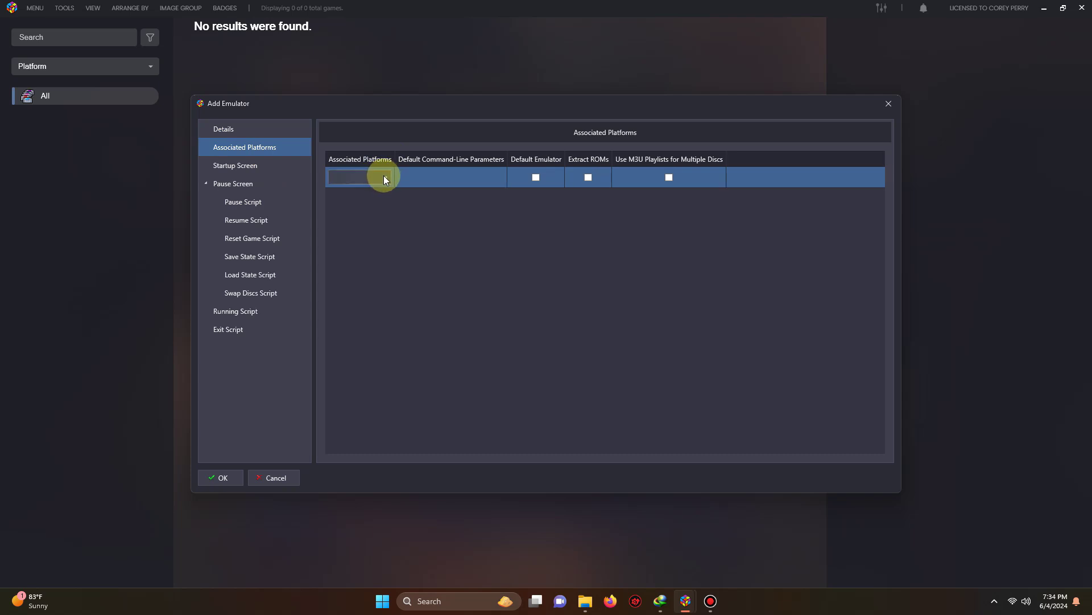
{"action": "type", "text": "Sony Playstation"}
{"action": "left_click", "coordinate": [537, 189]}
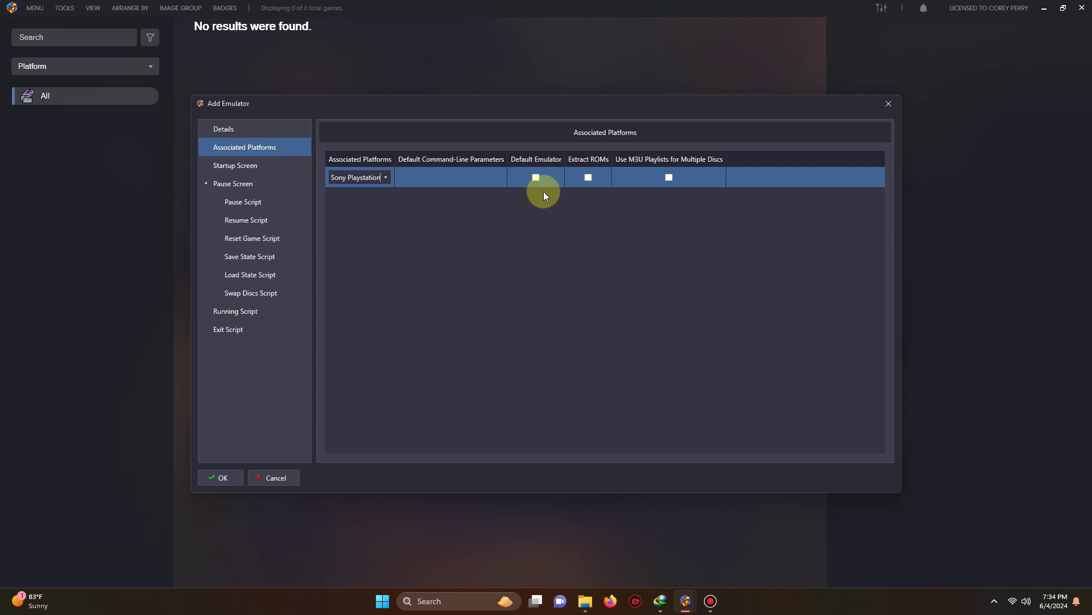
- Paste the Esc-to-close AutoHotkey running script, then save the emulator
{"action": "left_click", "coordinate": [270, 312]}
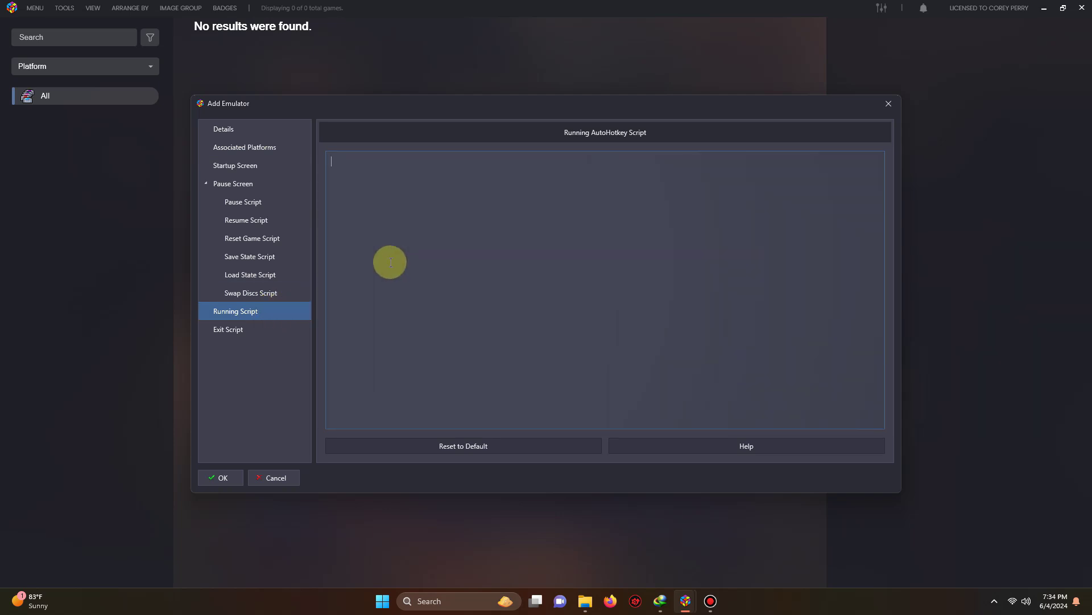
{"action": "left_click", "coordinate": [397, 254]}
{"action": "type", "text": "$Esc:: { \tProcess, Close, {{{StartupEXE}}} }"}
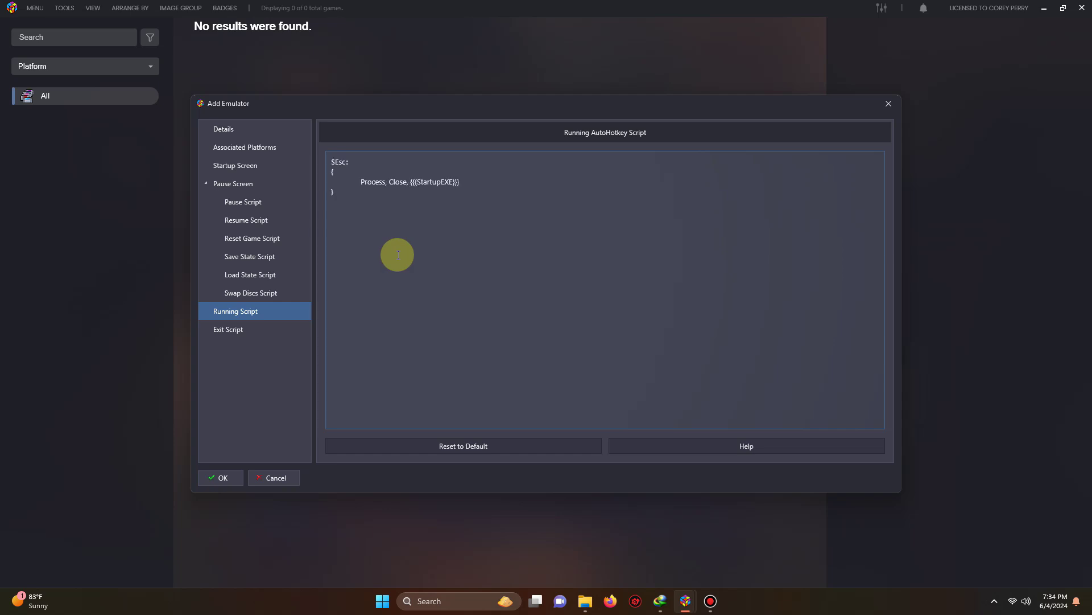
{"action": "left_click", "coordinate": [397, 256]}
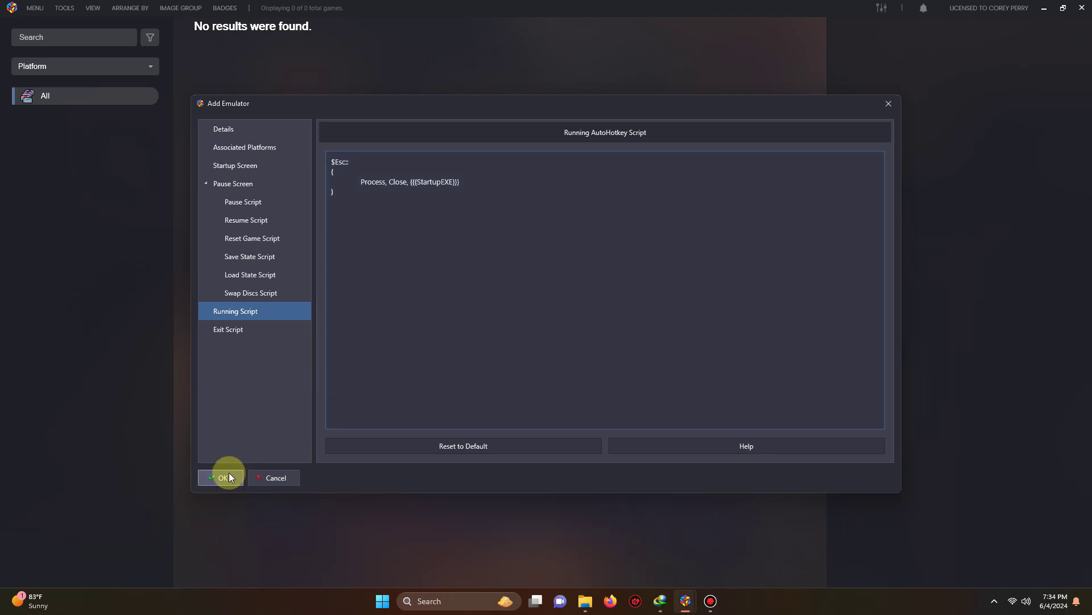
{"action": "left_click", "coordinate": [229, 477]}
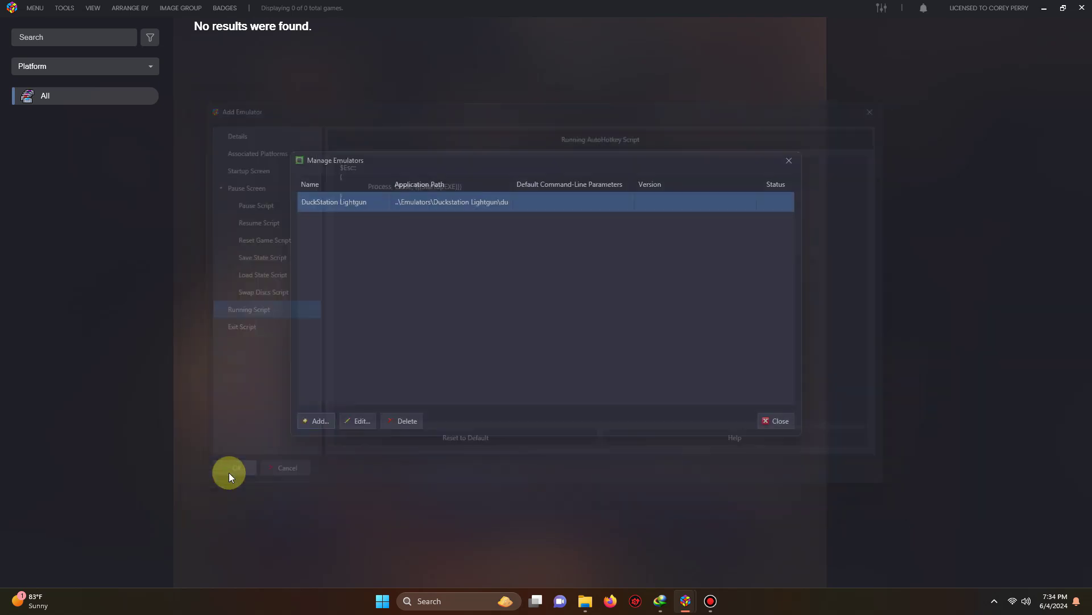
{"action": "left_click", "coordinate": [769, 424]}
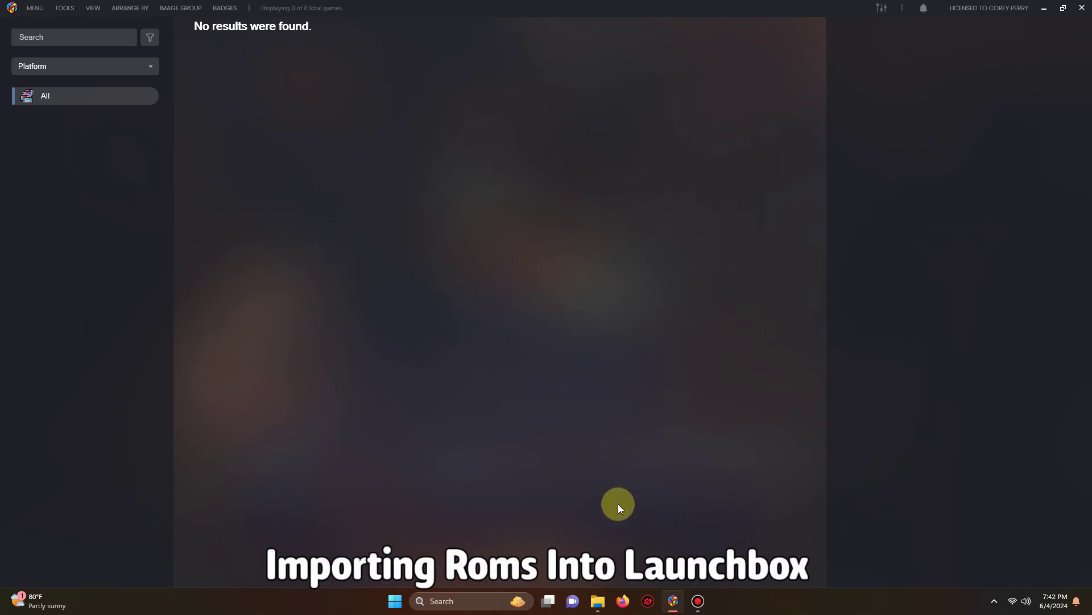
- Drag the four game files from the Roms folder into LaunchBox as ROM files
{"action": "left_click", "coordinate": [598, 602]}
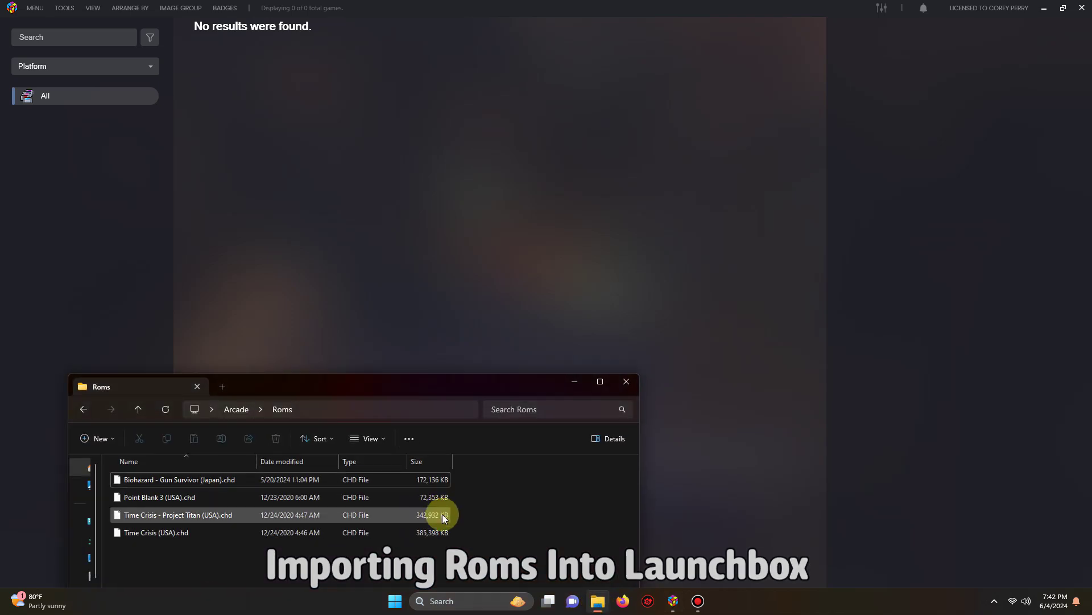
{"action": "left_click_drag", "start_coordinate": [450, 550], "coordinate": [230, 482]}
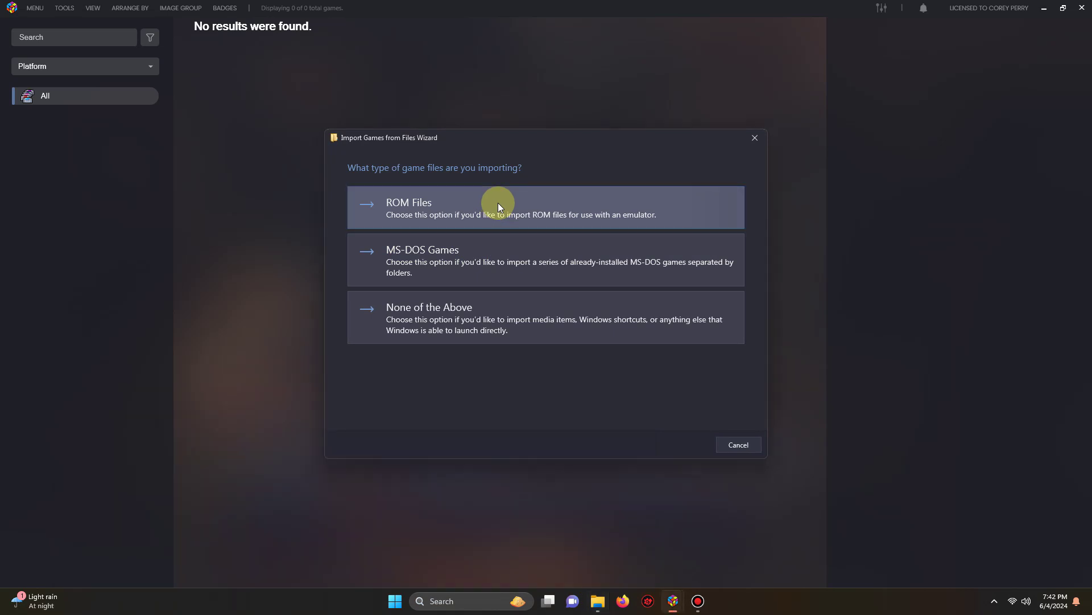
{"action": "left_click", "coordinate": [499, 205]}
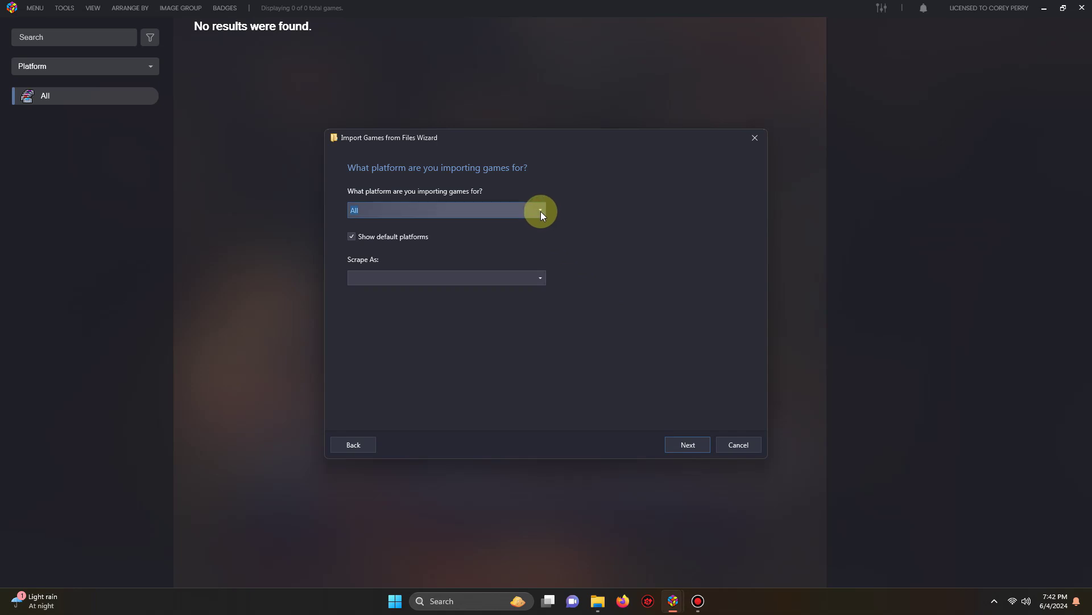
- Choose Sony Playstation as the platform and DuckStation Lightgun as the manually configured emulator
{"action": "left_click", "coordinate": [541, 210]}
{"action": "left_click_drag", "start_coordinate": [544, 299], "coordinate": [544, 384]}
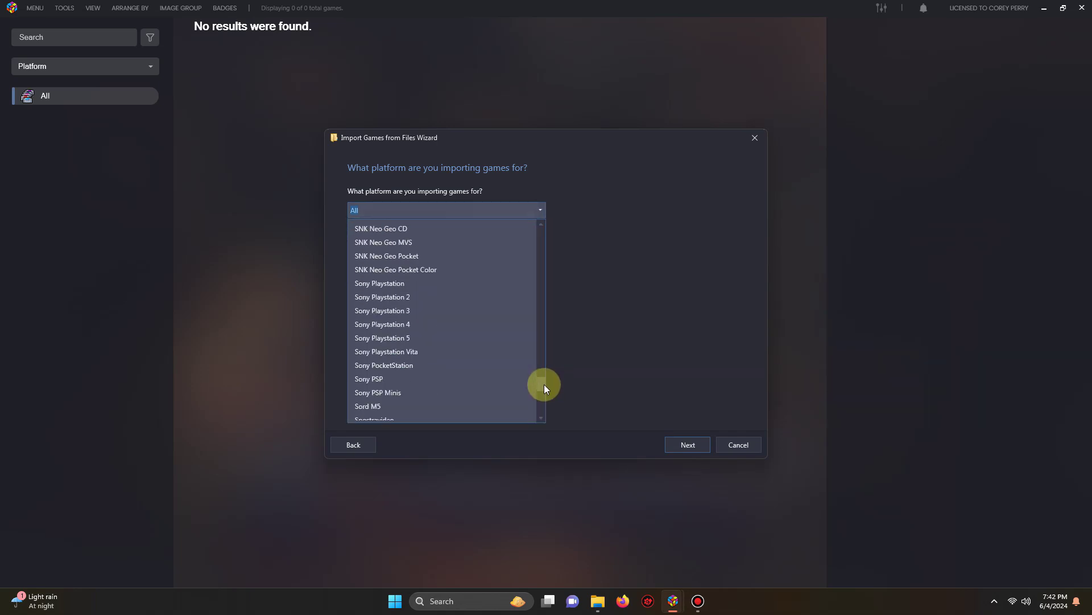
{"action": "left_click", "coordinate": [499, 285]}
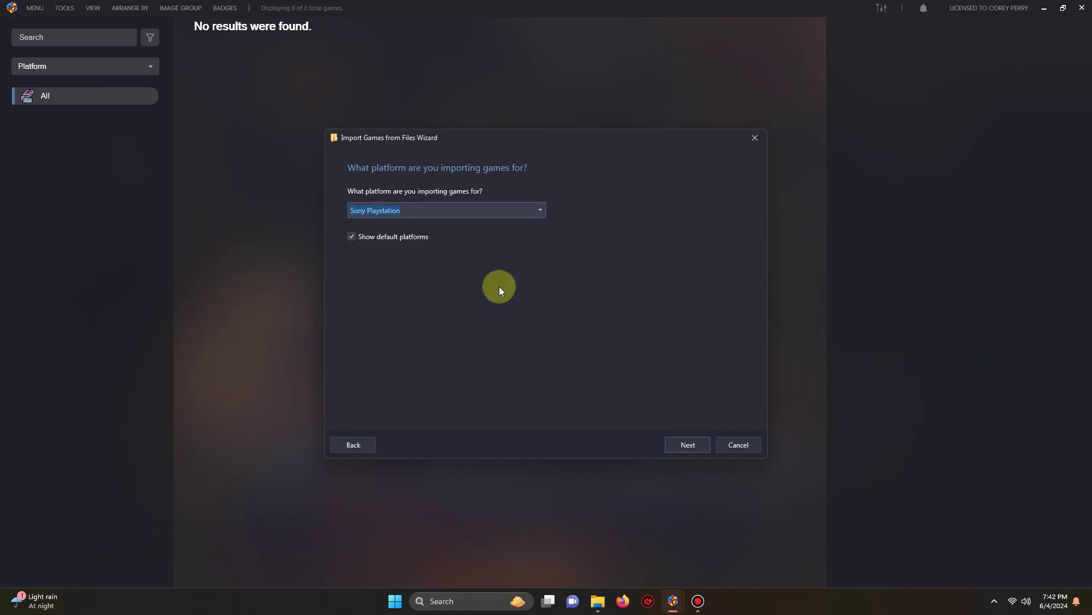
{"action": "left_click", "coordinate": [679, 445]}
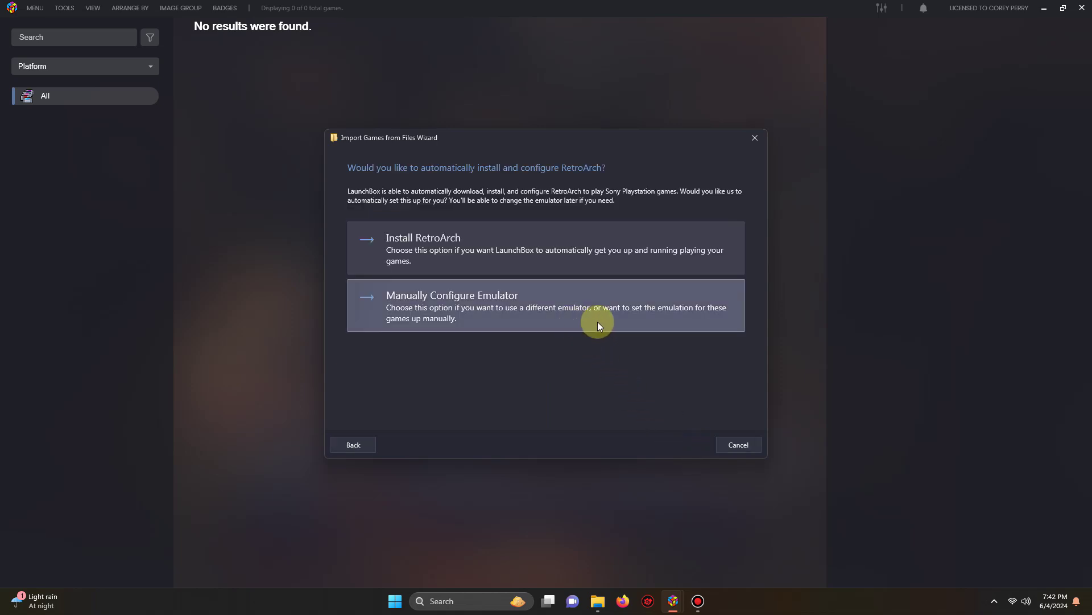
{"action": "left_click", "coordinate": [616, 320]}
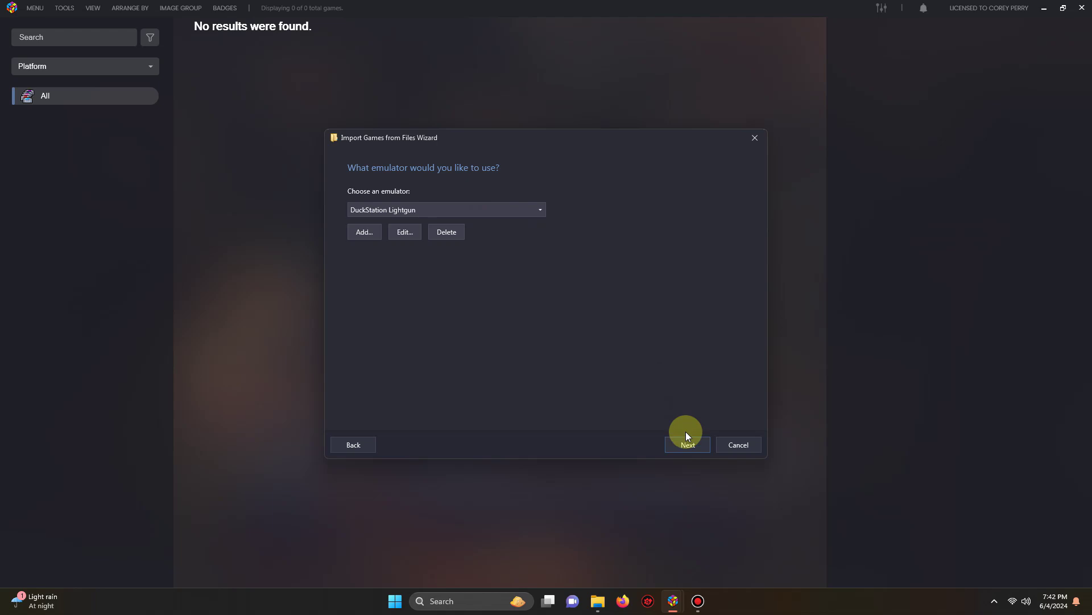
{"action": "left_click", "coordinate": [688, 446]}
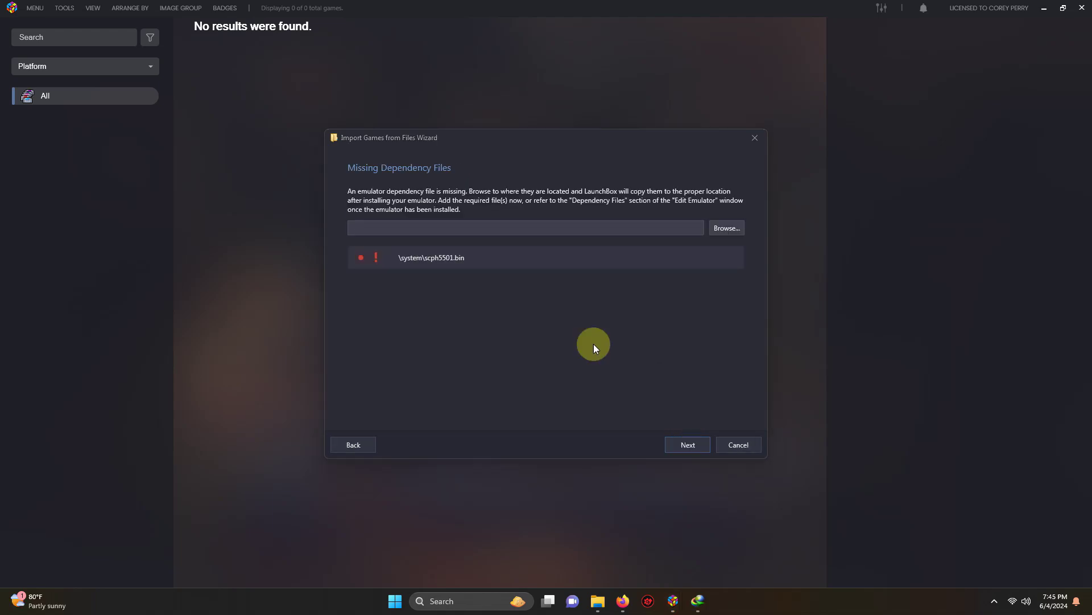
- Locate the missing scph5501.bin BIOS in Emulators\Duckstation Lightgun\system and continue
{"action": "left_click", "coordinate": [726, 227]}
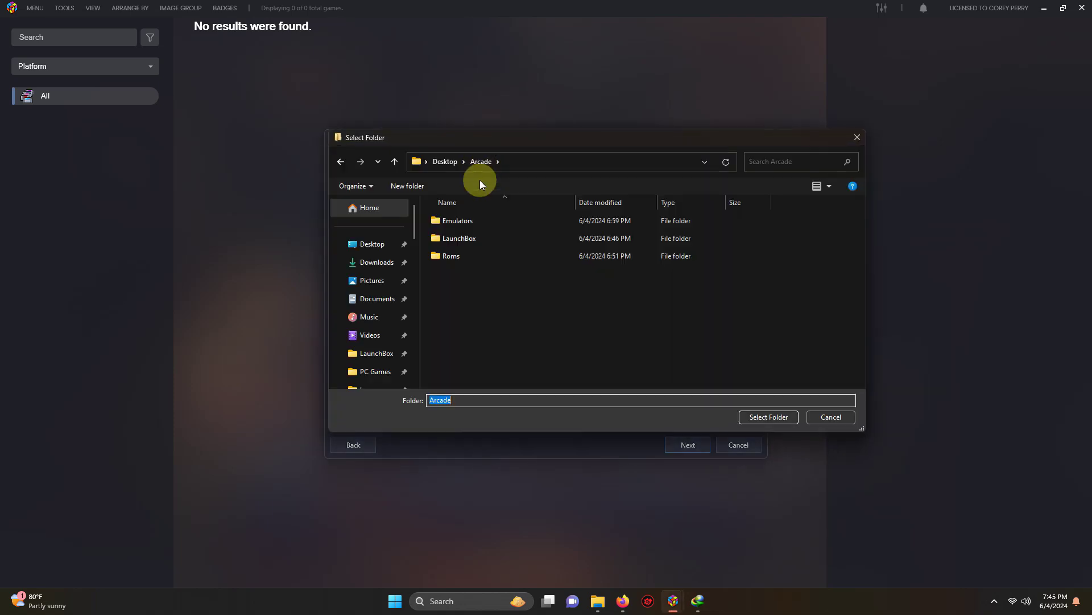
{"action": "double_click", "coordinate": [463, 218]}
{"action": "double_click", "coordinate": [479, 223]}
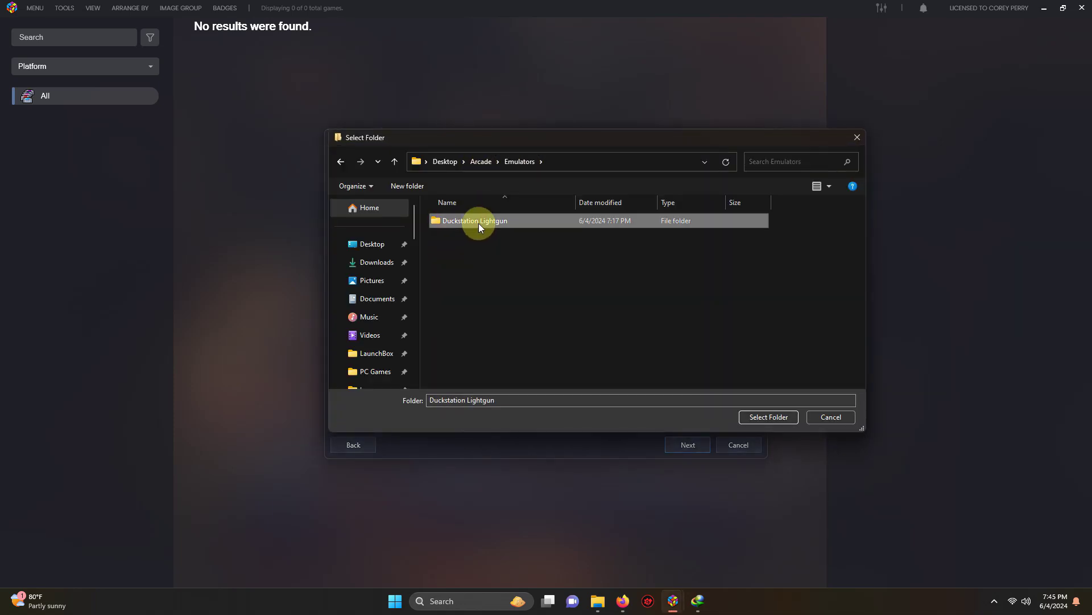
{"action": "left_click", "coordinate": [482, 233]}
{"action": "key", "text": "i"}
{"action": "key", "text": "End"}
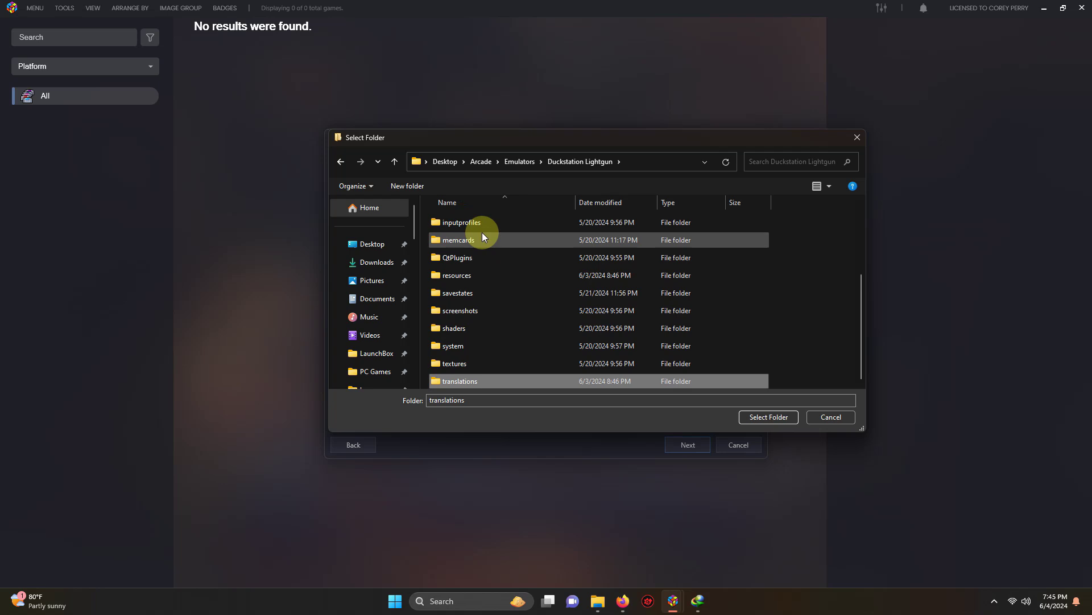
{"action": "left_click", "coordinate": [480, 343]}
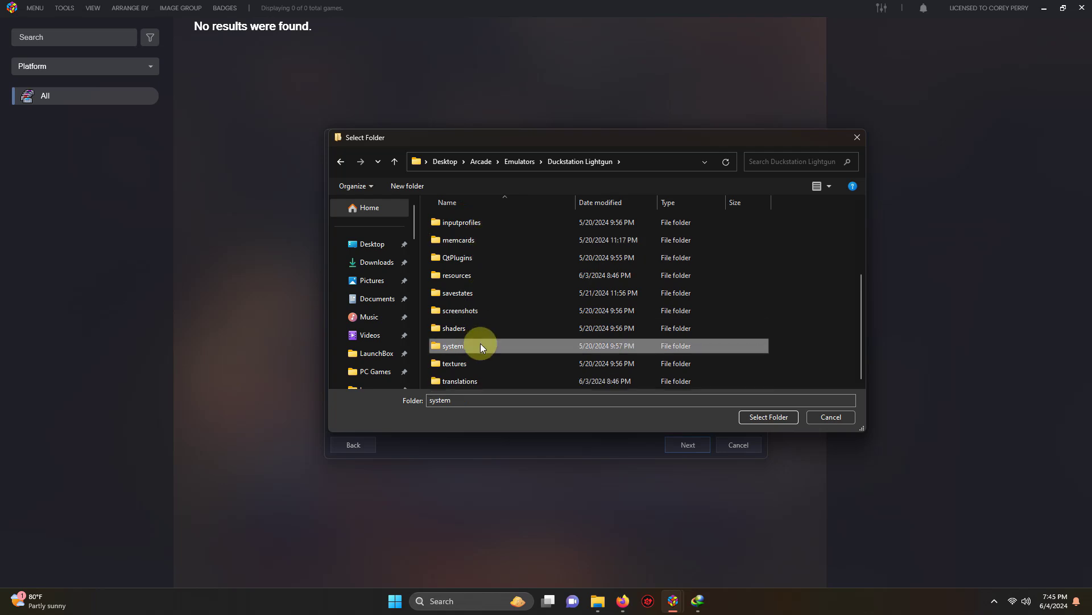
{"action": "left_click", "coordinate": [769, 417]}
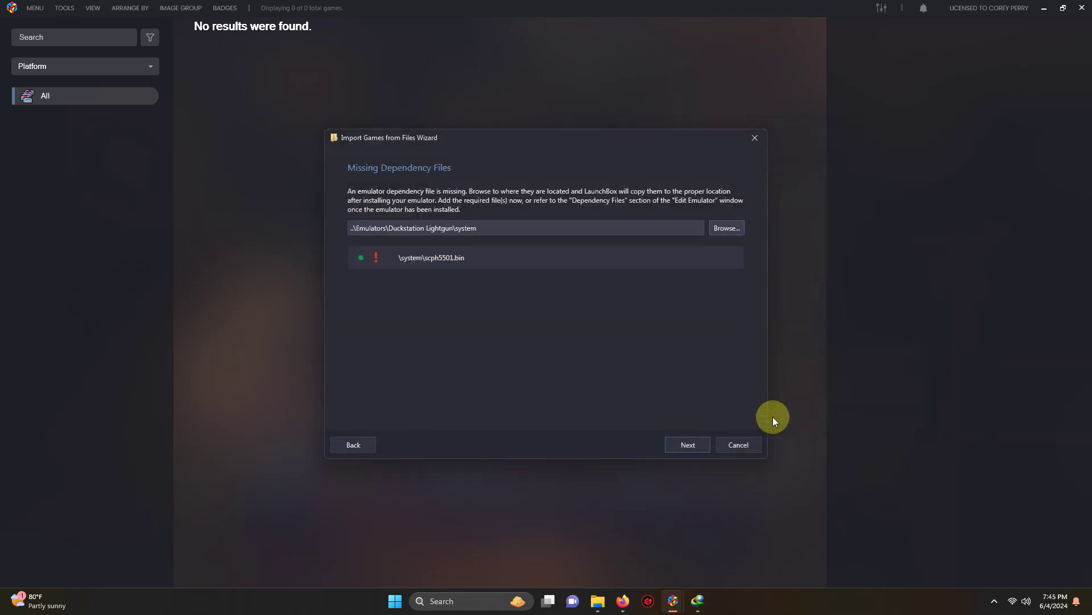
{"action": "left_click", "coordinate": [683, 445]}
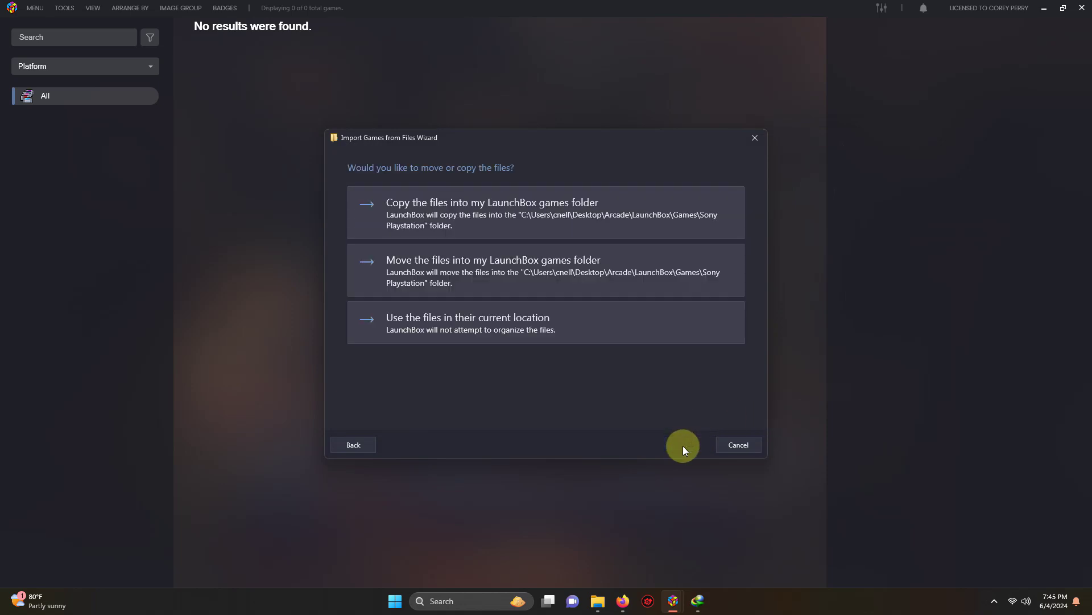
- Keep the games in their current location and accept default metadata, image and EmuMovies pages
{"action": "left_click", "coordinate": [593, 332]}
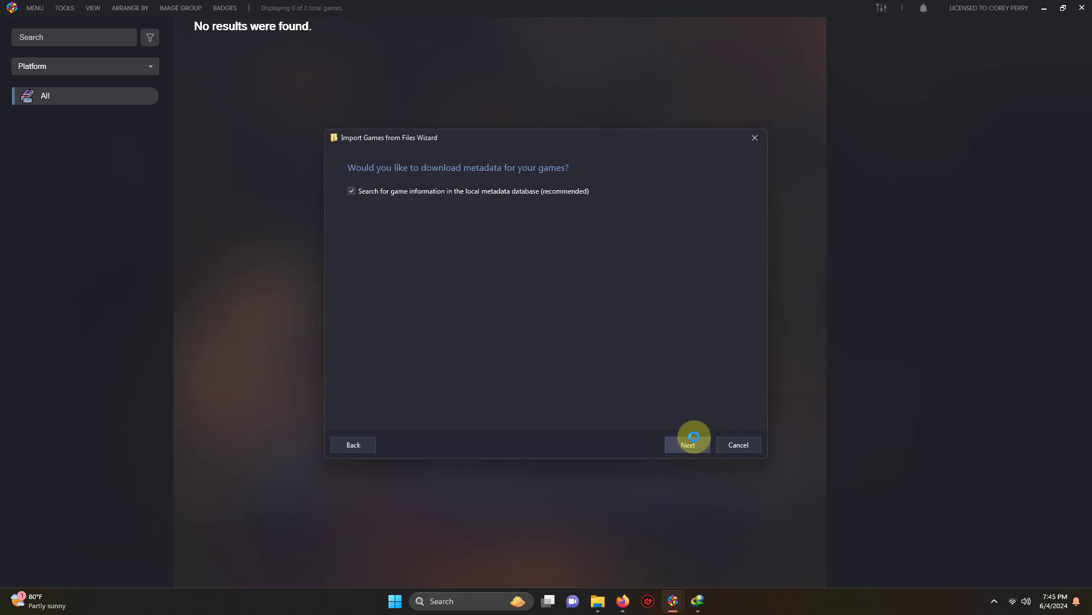
{"action": "left_click", "coordinate": [693, 438]}
{"action": "left_click", "coordinate": [694, 441]}
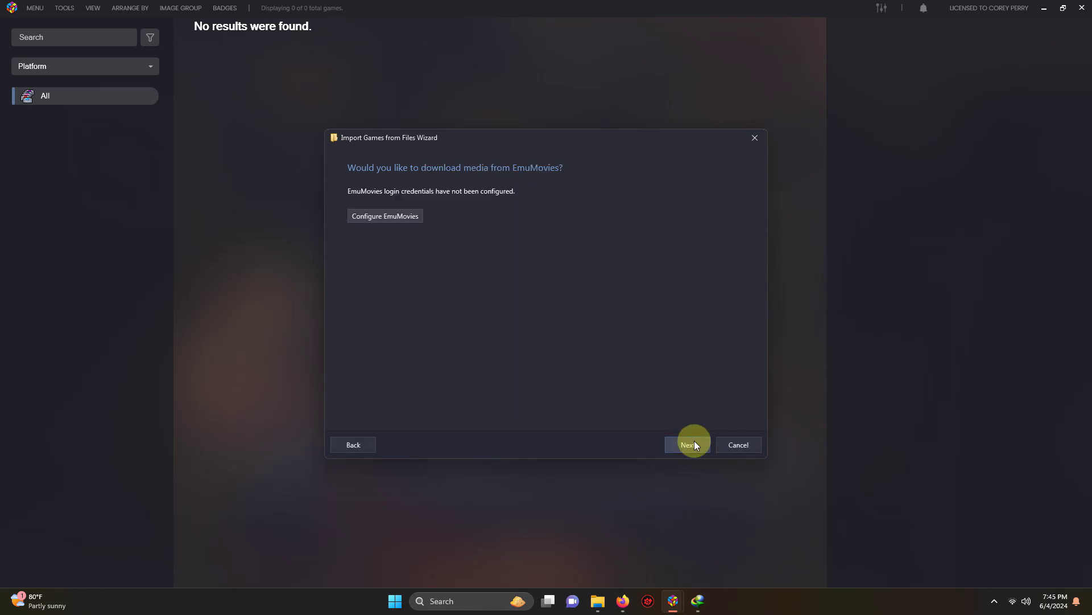
{"action": "left_click", "coordinate": [694, 441]}
{"action": "left_click", "coordinate": [694, 443]}
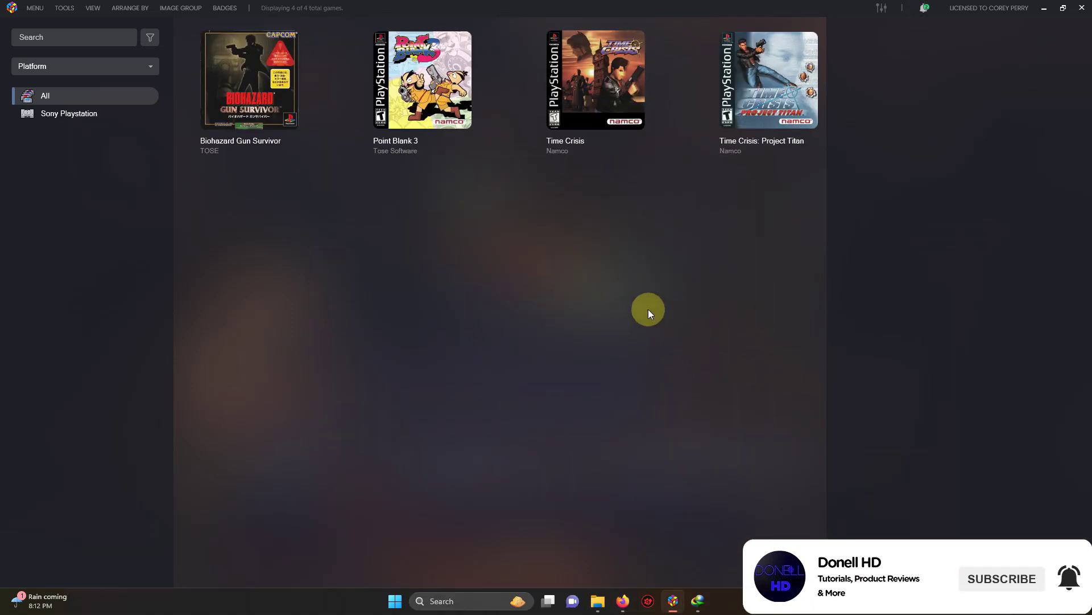
- Launch Time Crisis and shoot the centre of the GunCon calibration target
{"action": "double_click", "coordinate": [599, 87]}
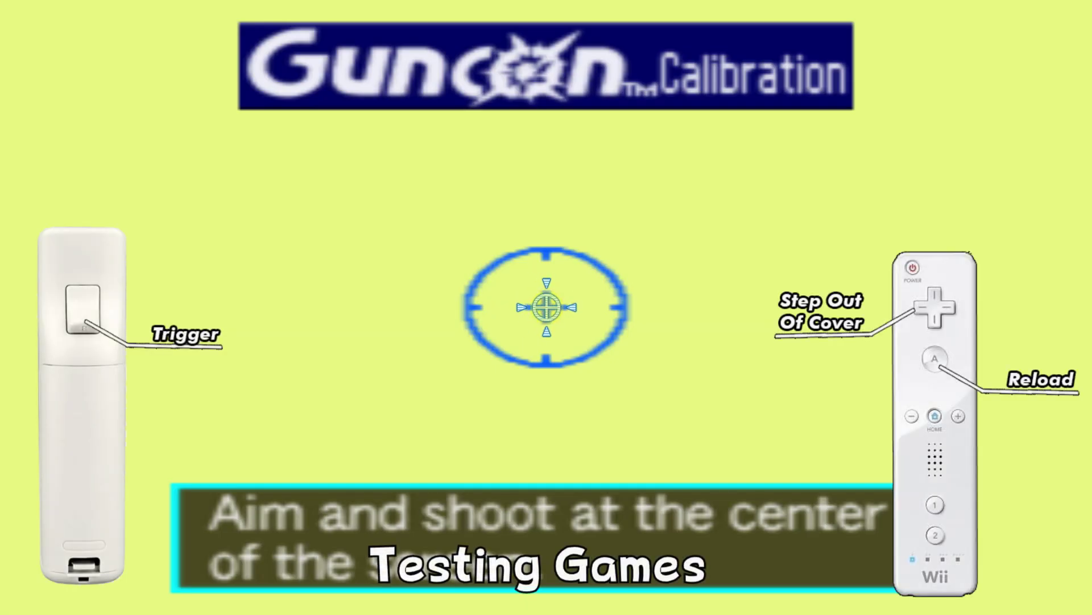
{"action": "left_click", "coordinate": [545, 307]}
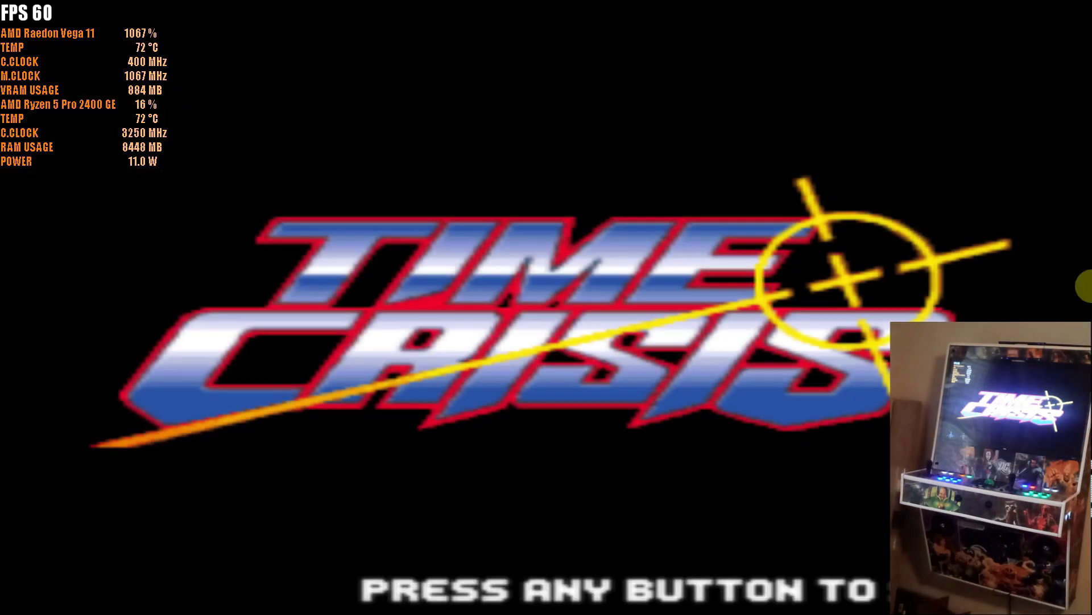
- Start Time Crisis in Arcade mode and shoot the first enemies, reloading between shots
{"action": "left_click", "coordinate": [314, 422]}
{"action": "left_click", "coordinate": [315, 423]}
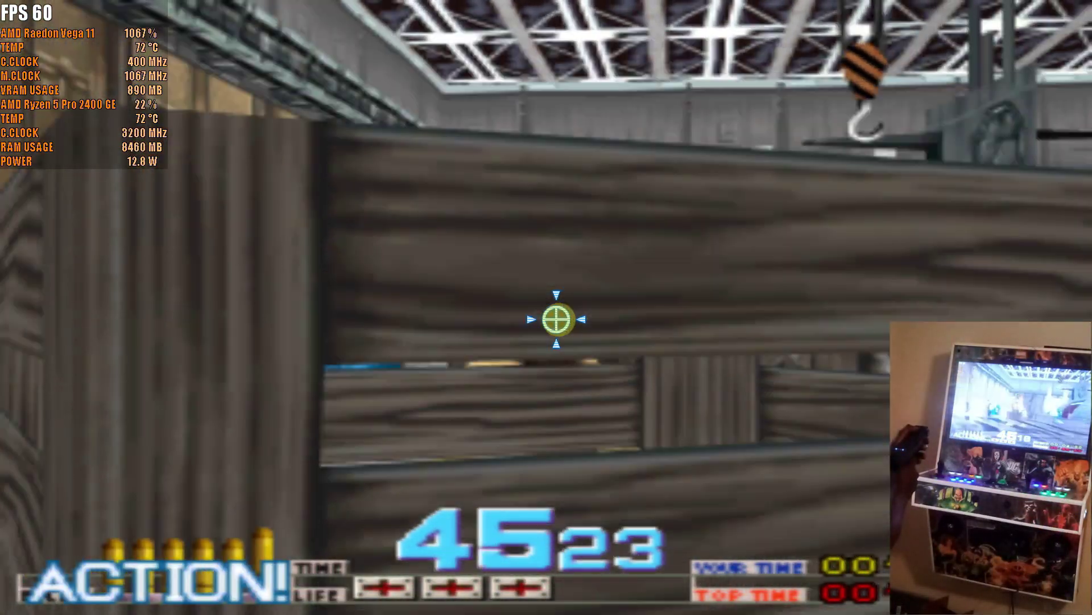
{"action": "left_click", "coordinate": [488, 394]}
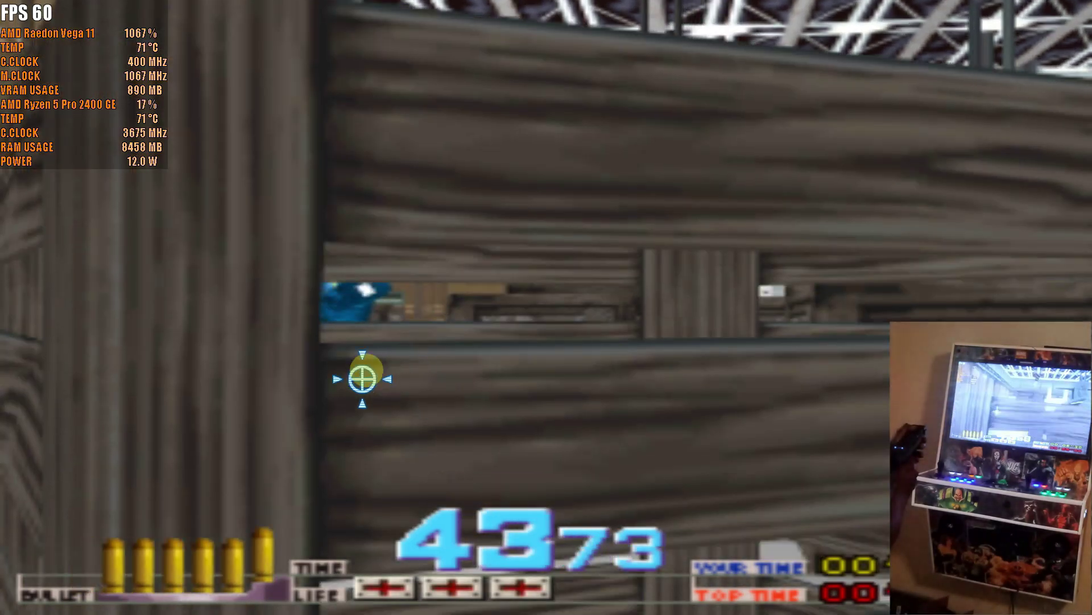
{"action": "left_click", "coordinate": [312, 427]}
{"action": "left_click", "coordinate": [471, 420]}
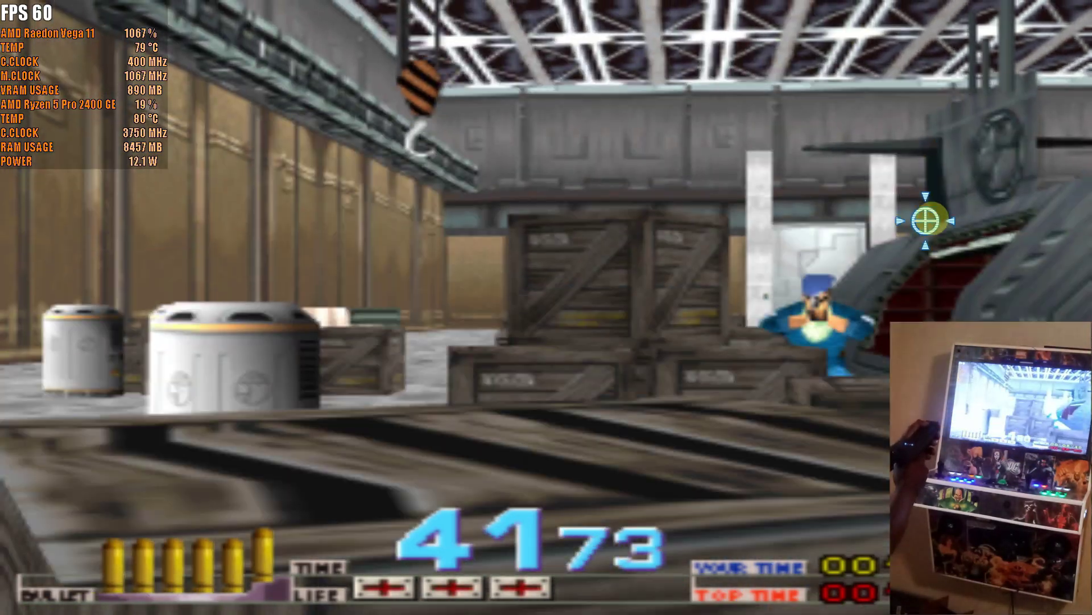
- Shoot the enemies behind the crates and on the balcony until they fall
{"action": "left_click", "coordinate": [851, 412]}
{"action": "left_click", "coordinate": [865, 363]}
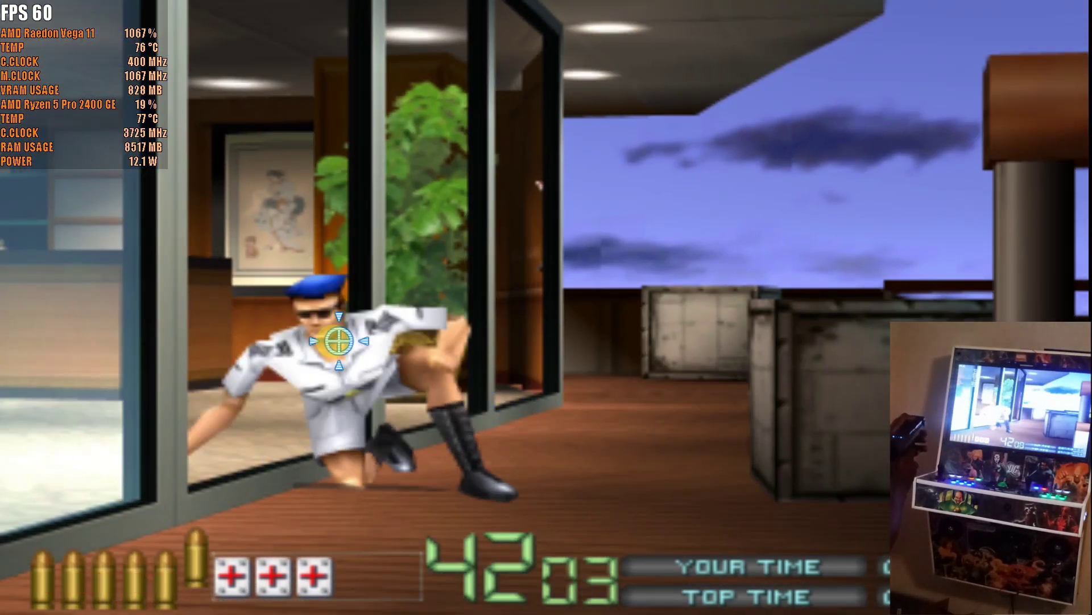
{"action": "left_click", "coordinate": [346, 324]}
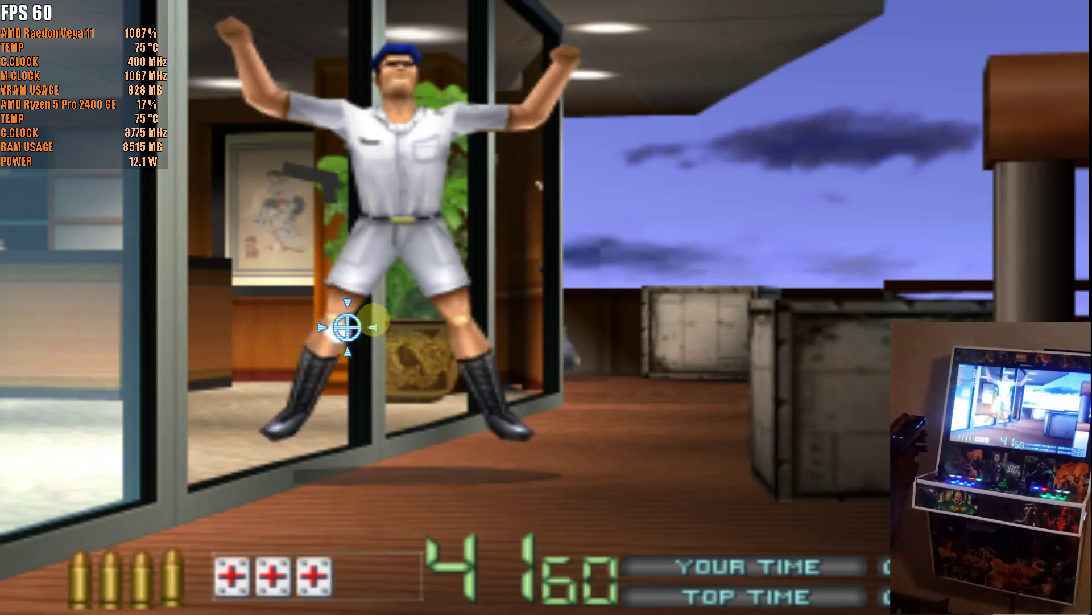
{"action": "left_click", "coordinate": [456, 317]}
{"action": "left_click", "coordinate": [647, 345]}
{"action": "left_click", "coordinate": [647, 344]}
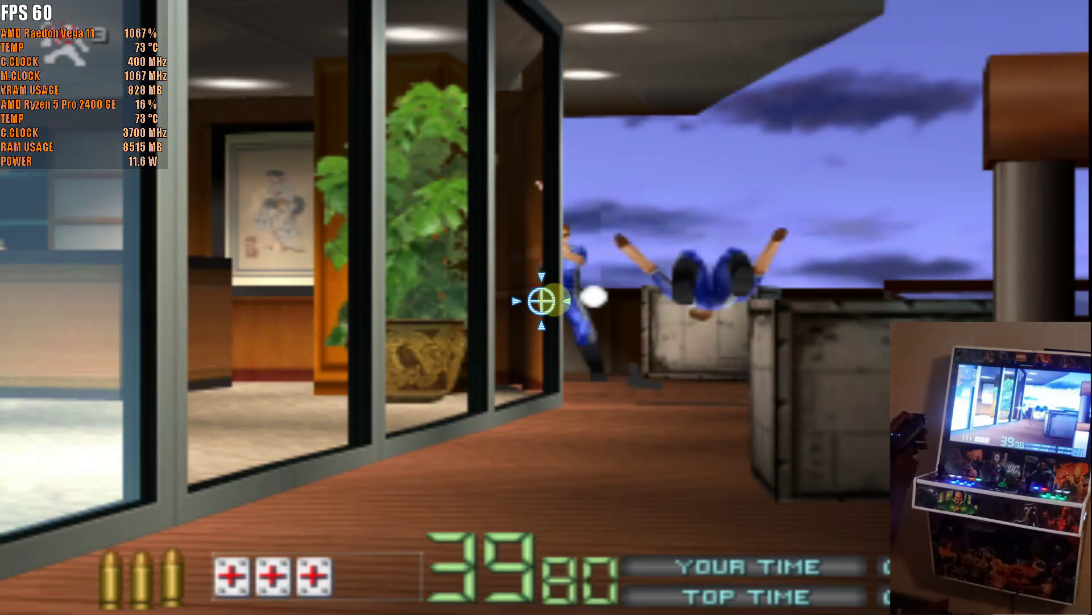
{"action": "left_click", "coordinate": [610, 288]}
- Shoot each gangster around the mansion: lawn, doorway, window and right side
{"action": "left_click", "coordinate": [466, 432]}
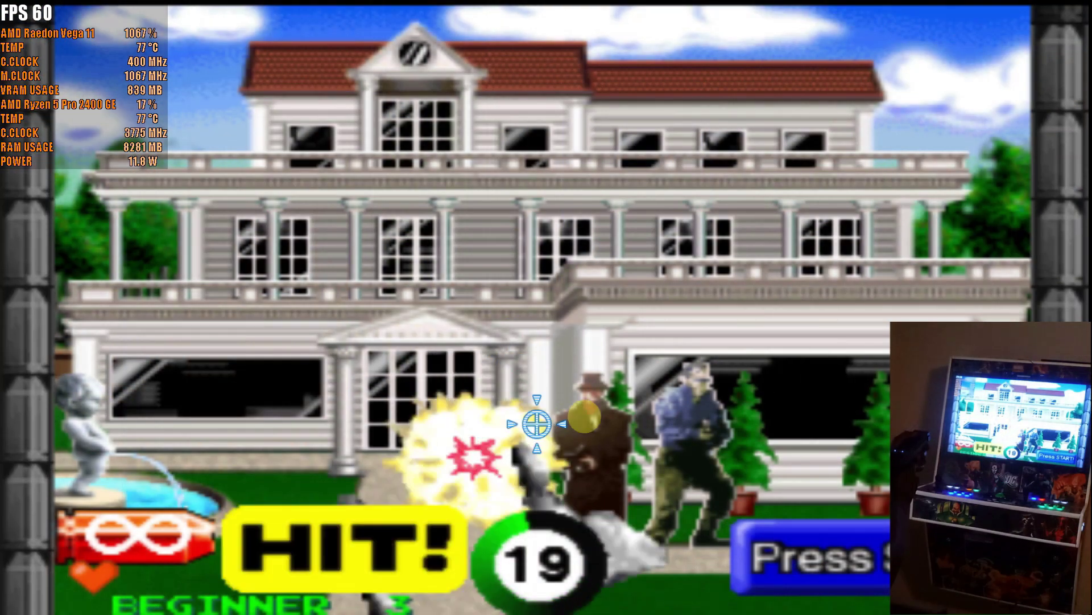
{"action": "left_click", "coordinate": [649, 390]}
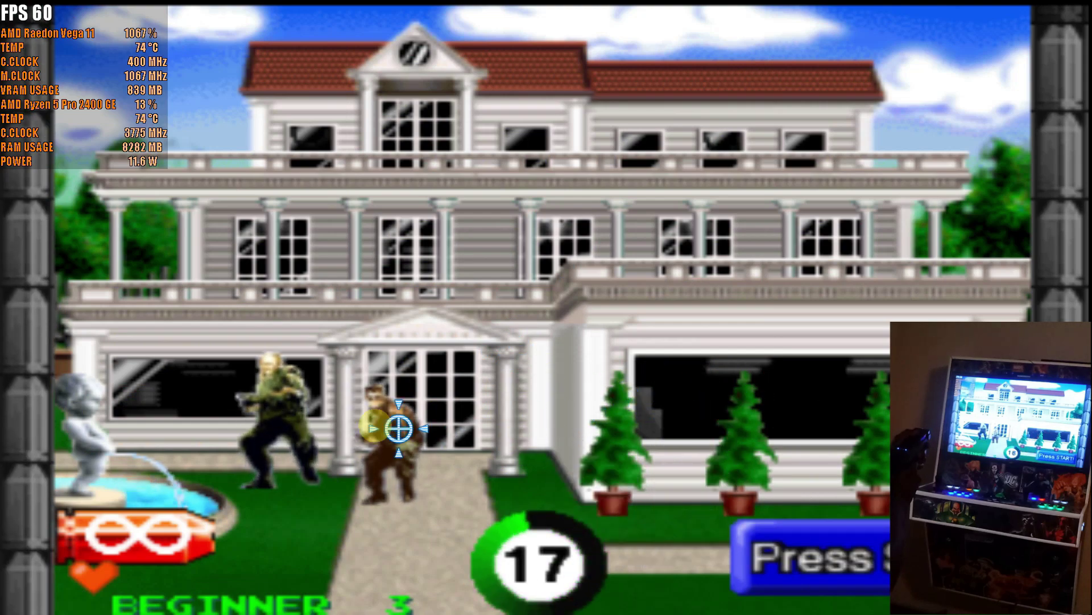
{"action": "left_click", "coordinate": [370, 407]}
{"action": "left_click", "coordinate": [272, 408]}
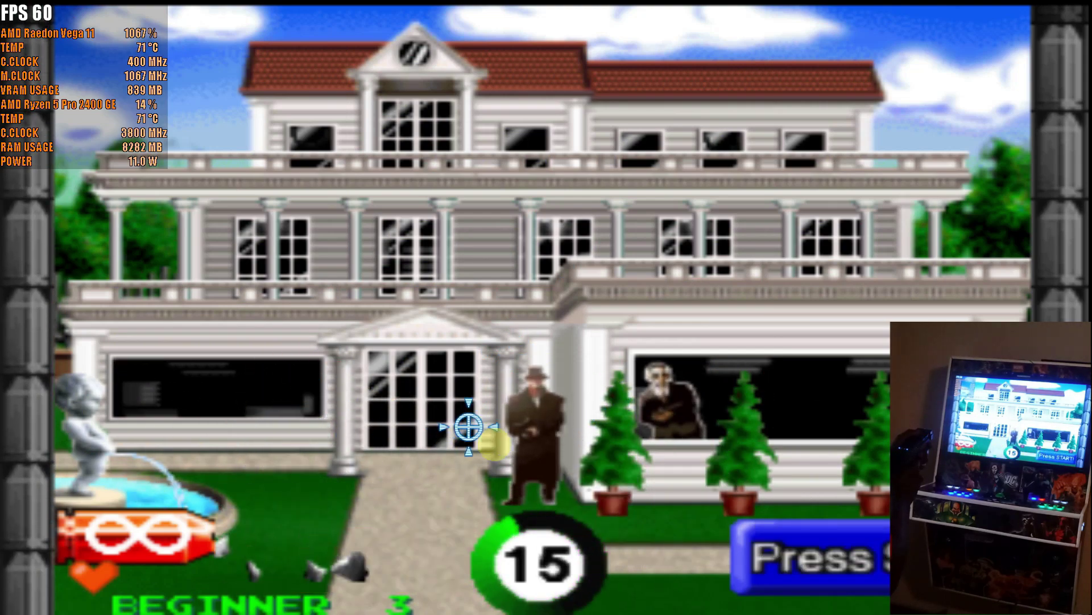
{"action": "left_click", "coordinate": [520, 435]}
{"action": "left_click", "coordinate": [527, 391]}
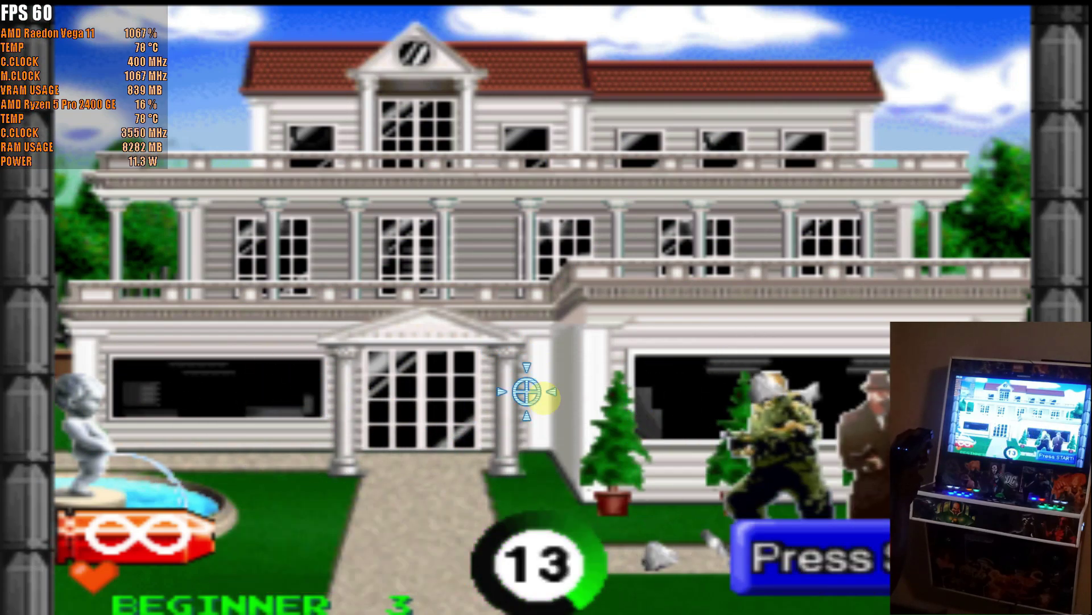
{"action": "left_click", "coordinate": [776, 419]}
{"action": "left_click", "coordinate": [728, 450]}
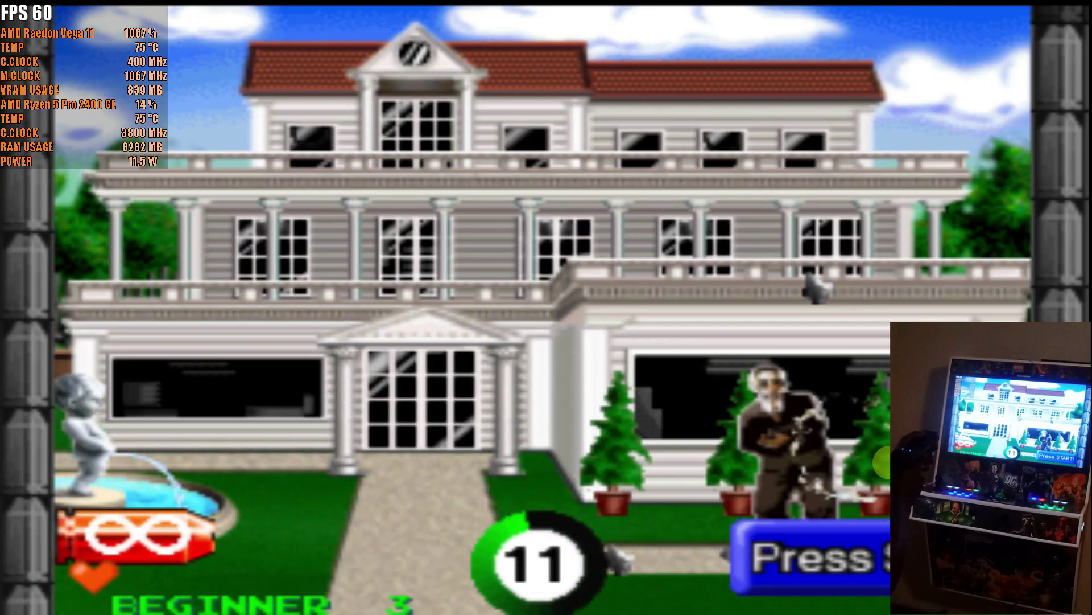
{"action": "left_click", "coordinate": [793, 447]}
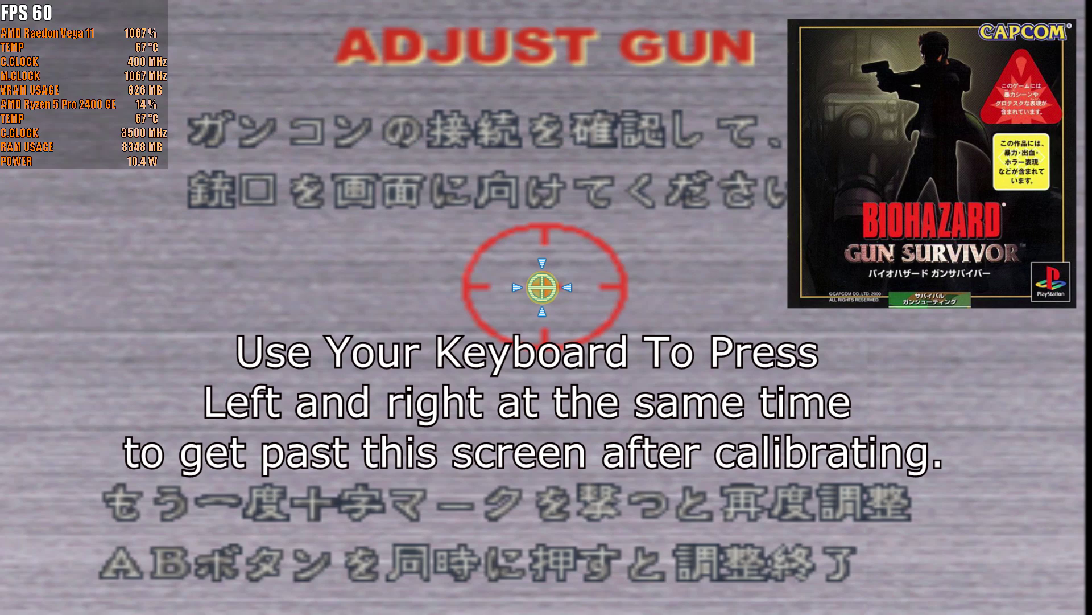
- Calibrate the gun on the target centre, exit Adjust Gun, and fire test shots in the courtyard
{"action": "left_click", "coordinate": [542, 287]}
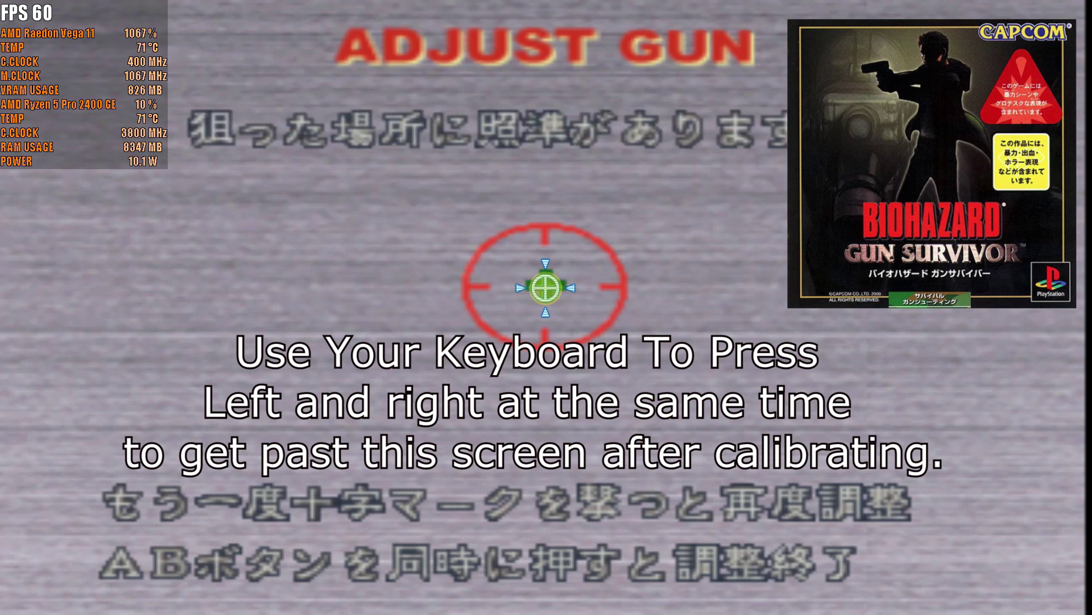
{"action": "key", "text": "Left+Right"}
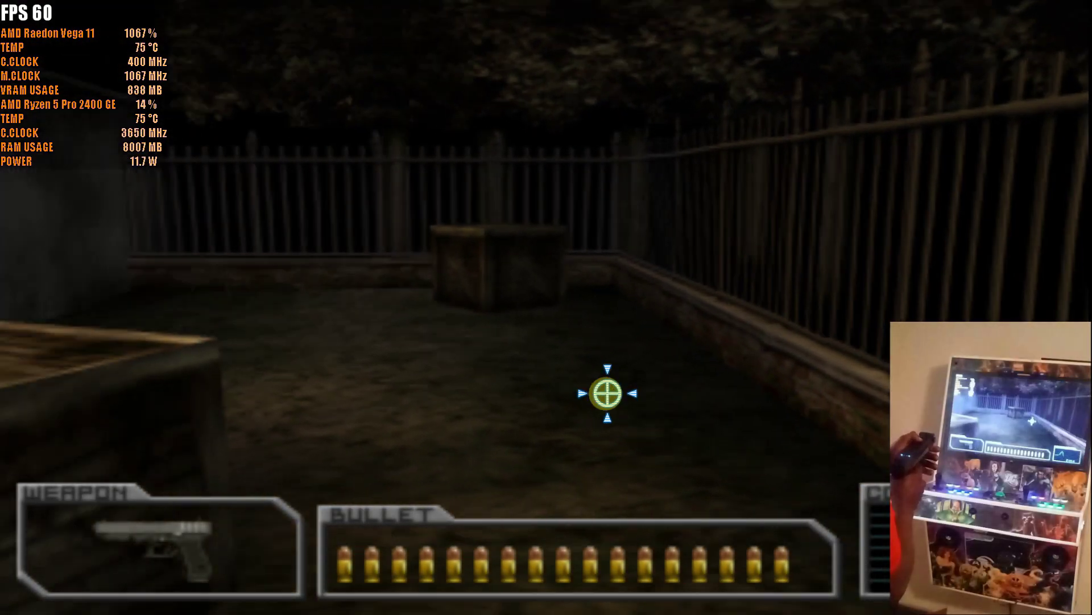
{"action": "left_click", "coordinate": [658, 292]}
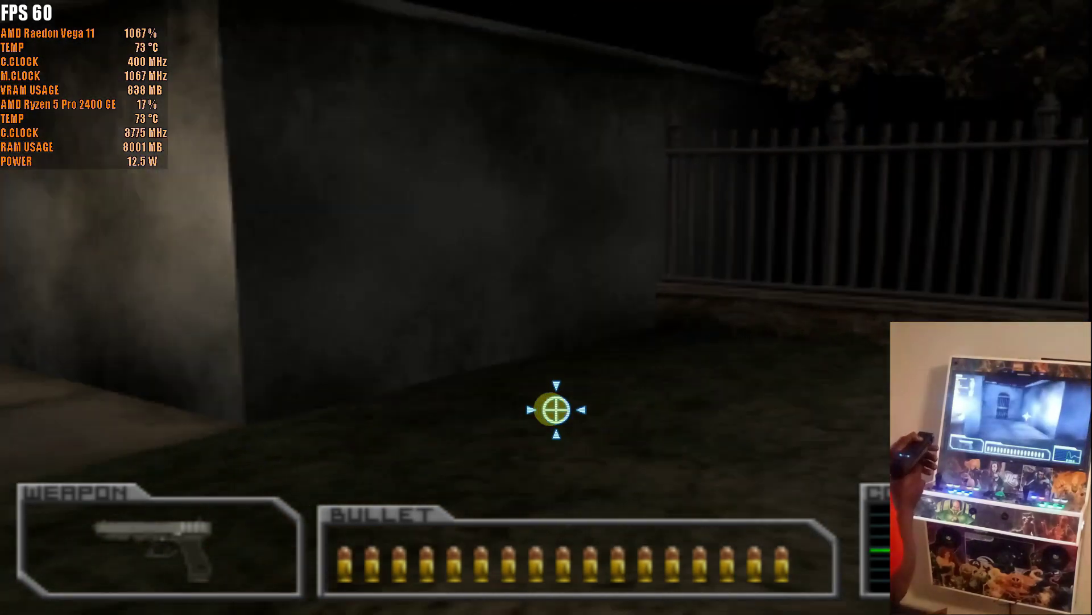
{"action": "left_click", "coordinate": [598, 326]}
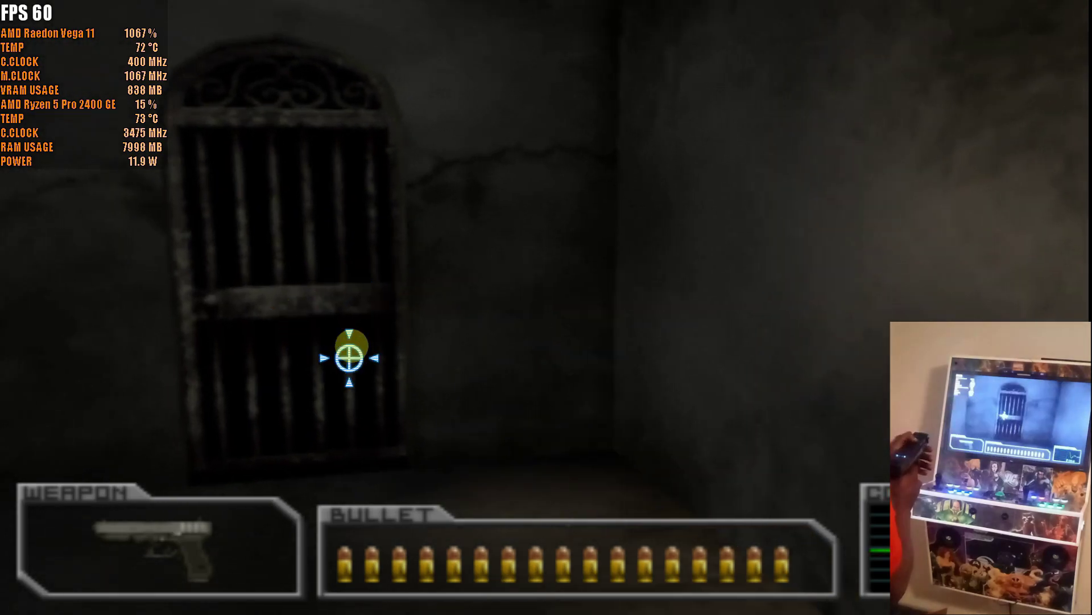
- Shoot the zombie bursting through the door, then the second zombie
{"action": "left_click", "coordinate": [405, 292]}
{"action": "left_click", "coordinate": [405, 291]}
{"action": "left_click", "coordinate": [555, 291]}
{"action": "left_click", "coordinate": [556, 273]}
{"action": "left_click", "coordinate": [556, 264]}
{"action": "left_click", "coordinate": [588, 216]}
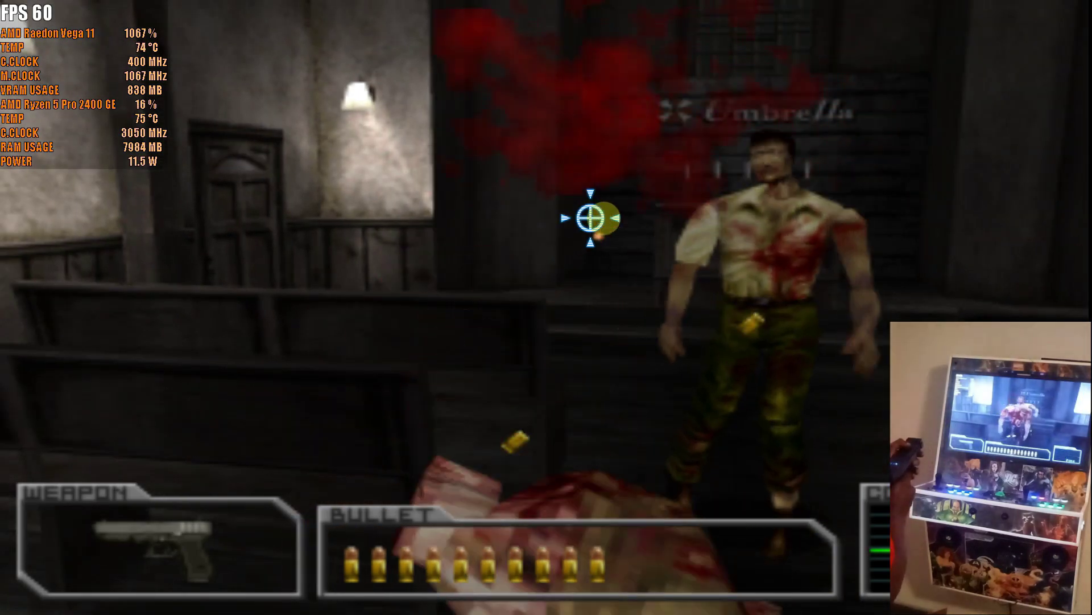
{"action": "left_click", "coordinate": [707, 227]}
{"action": "left_click", "coordinate": [690, 195]}
- Keep shooting the zombie until it falls, then hit it again as it rises
{"action": "left_click", "coordinate": [555, 224]}
{"action": "left_click", "coordinate": [495, 236]}
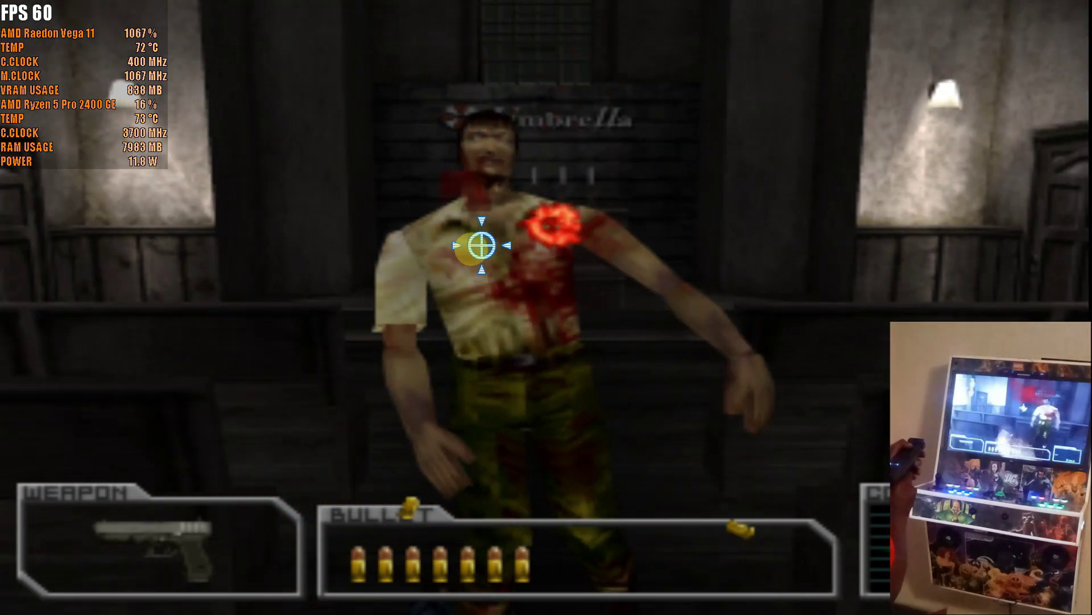
{"action": "left_click", "coordinate": [522, 249]}
{"action": "left_click", "coordinate": [529, 193]}
{"action": "left_click", "coordinate": [529, 185]}
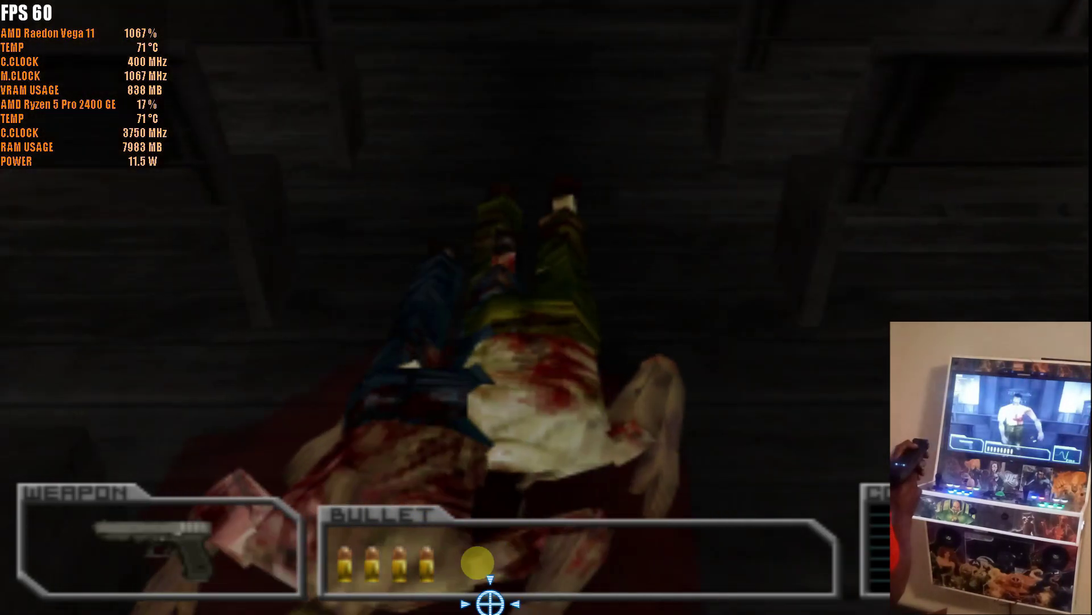
{"action": "left_click", "coordinate": [517, 171]}
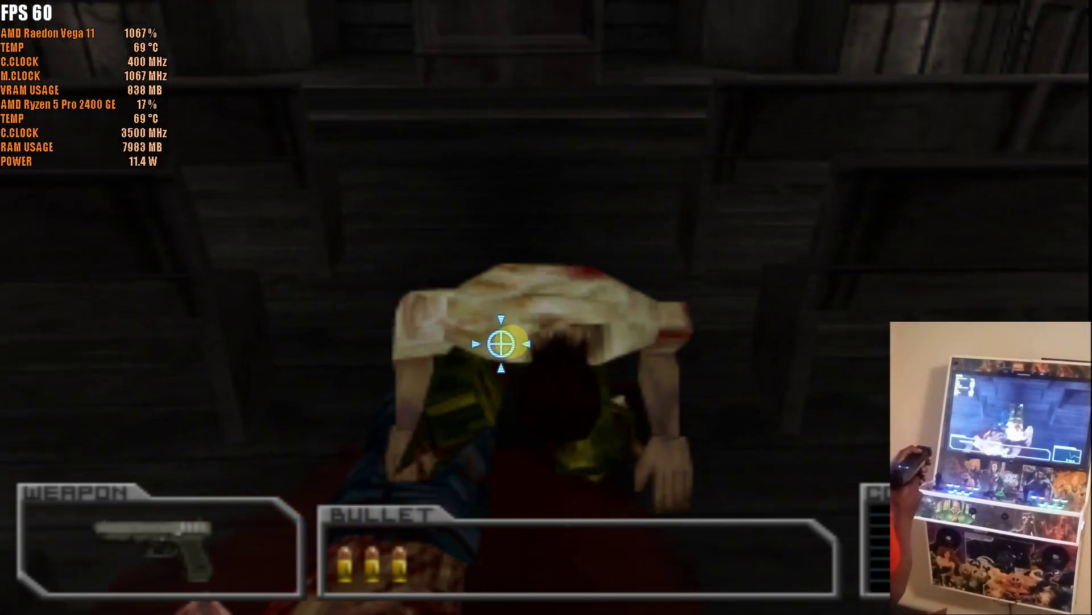
{"action": "left_click", "coordinate": [512, 352]}
{"action": "left_click", "coordinate": [528, 363]}
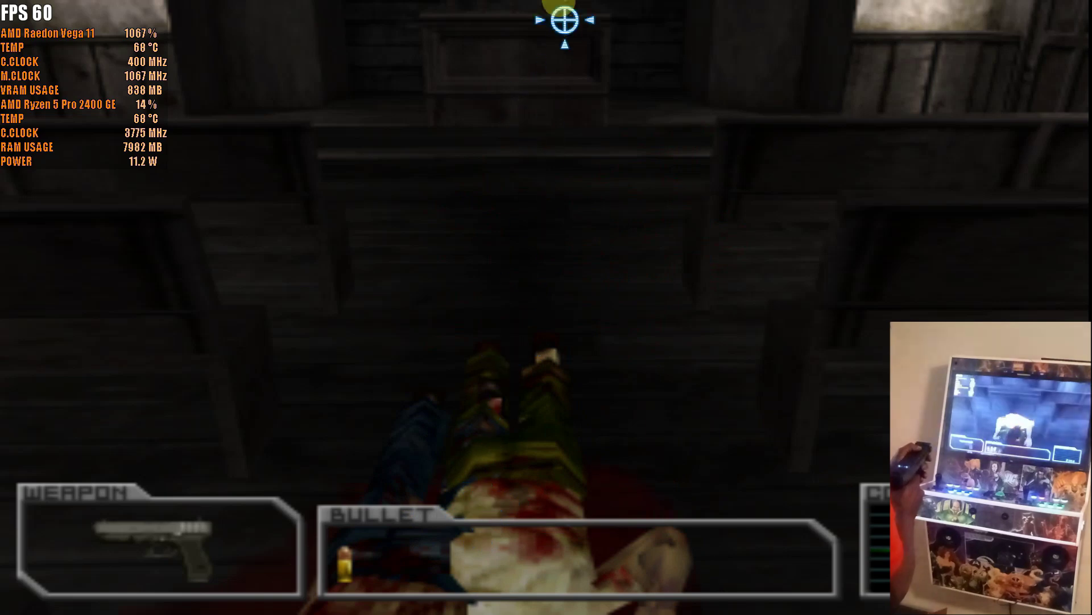